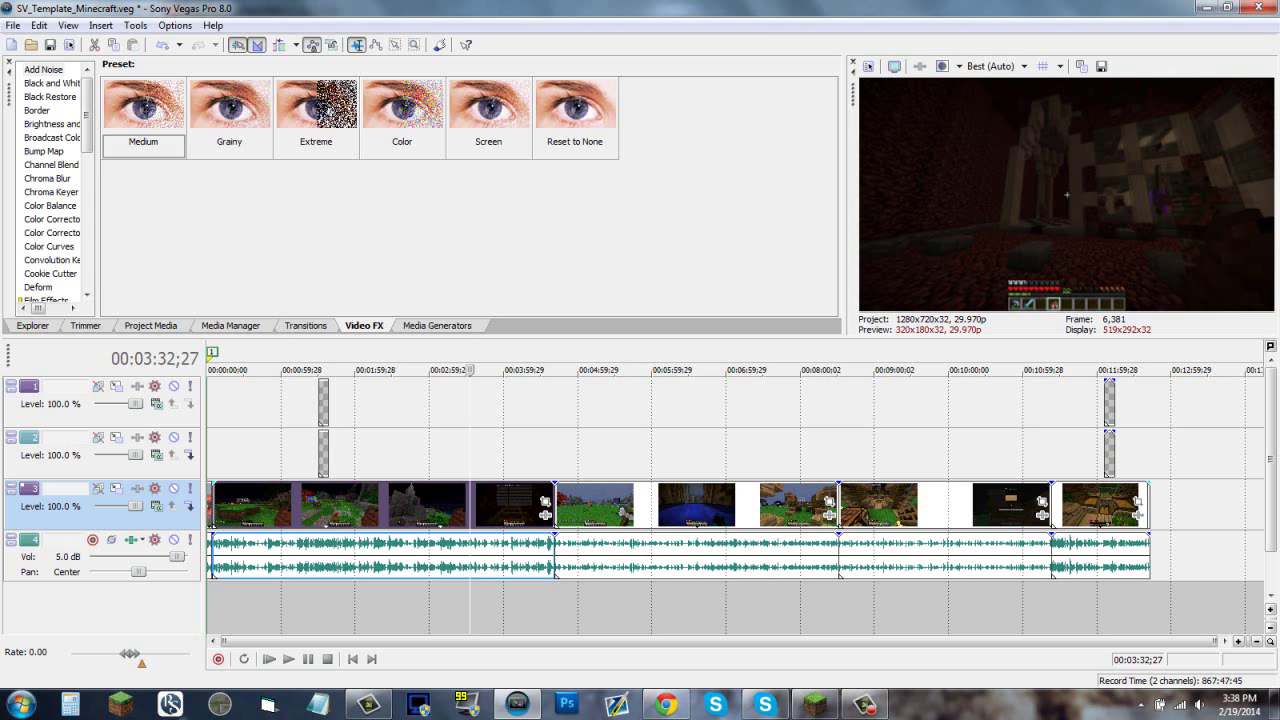
Bring up the context menu for the gameplay video event on track 3
right_click(483, 512)
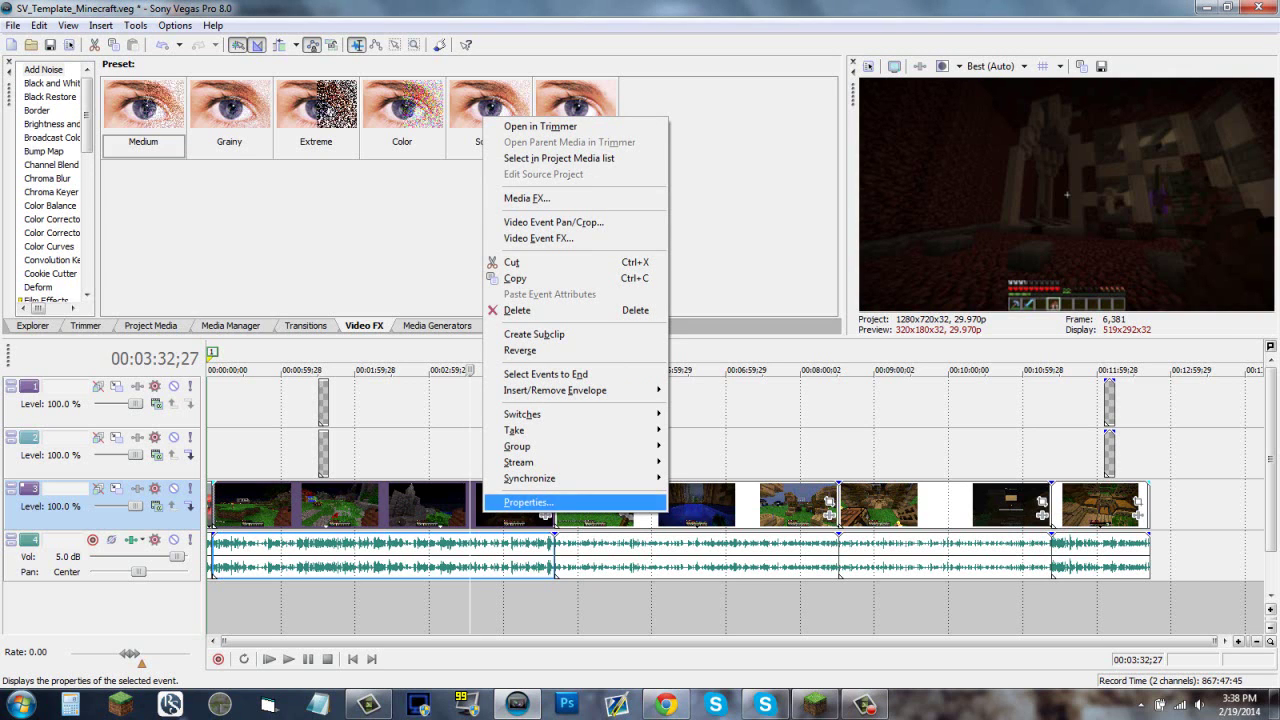
In the clip's Properties, uncheck Maintain aspect ratio and select Disable resample
left_click(528, 502)
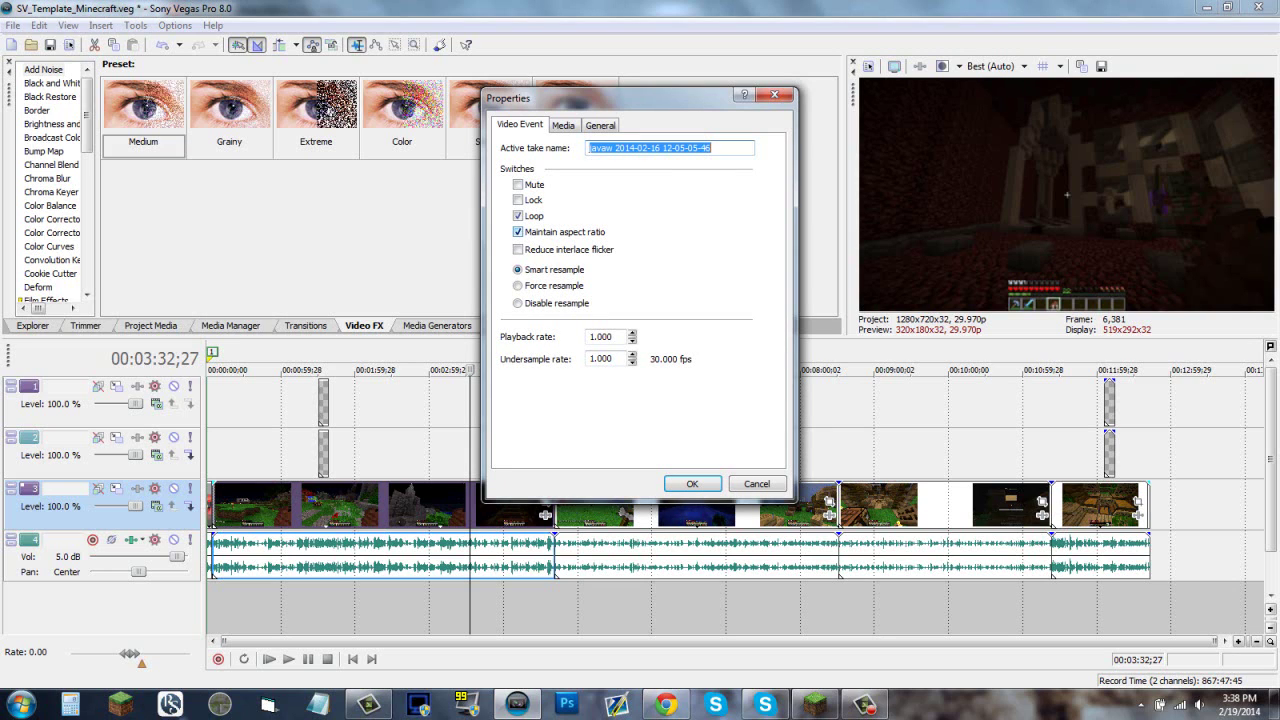
left_click(518, 232)
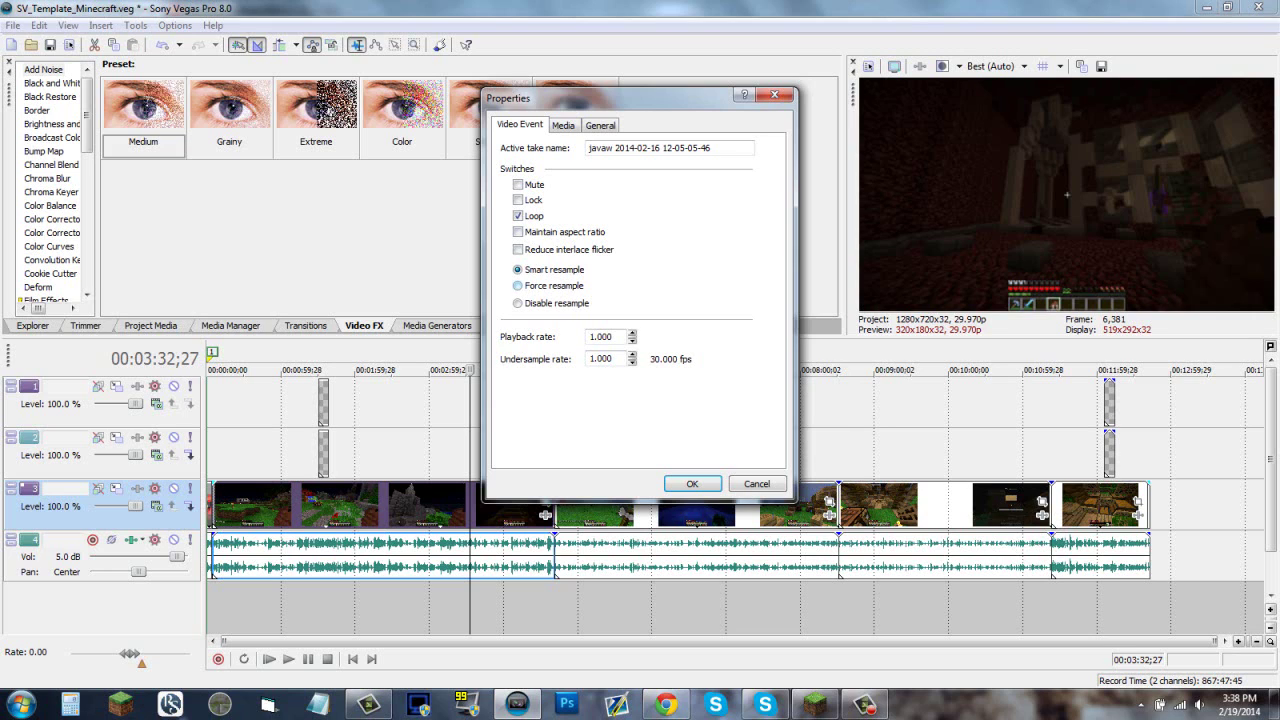
left_click(517, 303)
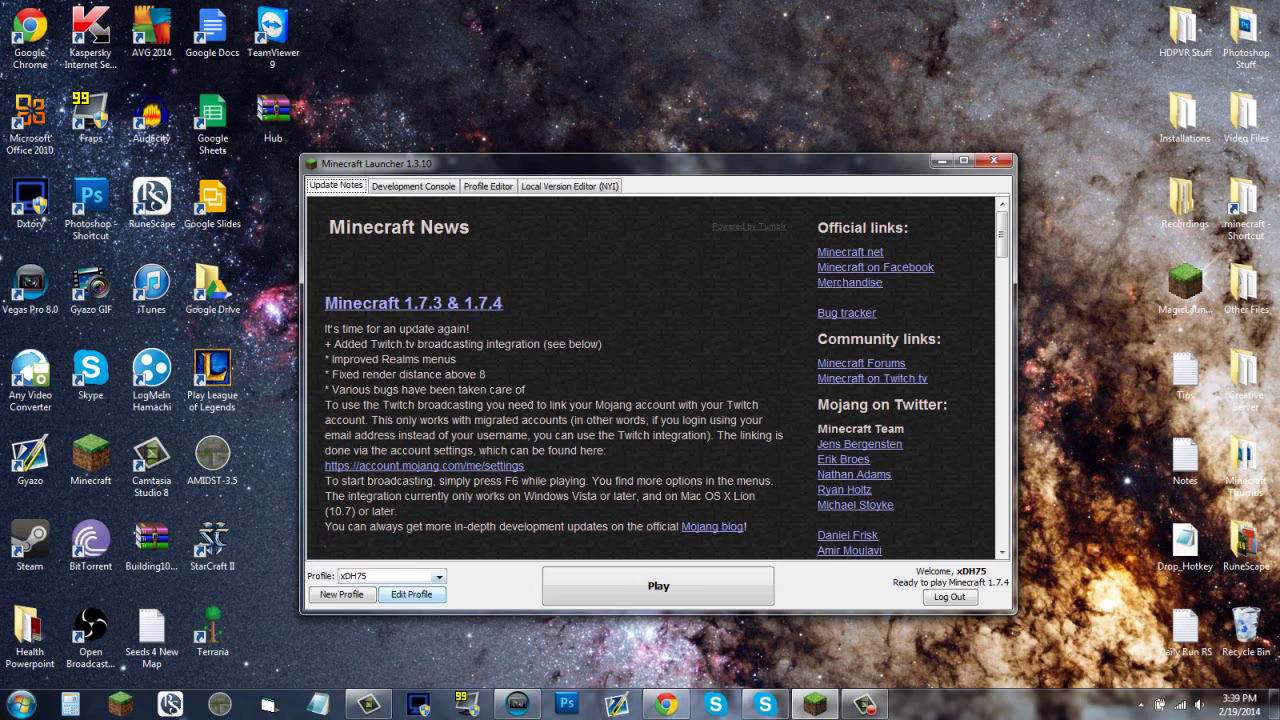
Enable the 1280 x 720 resolution in the launcher profile, save it, and close the launcher
left_click(411, 594)
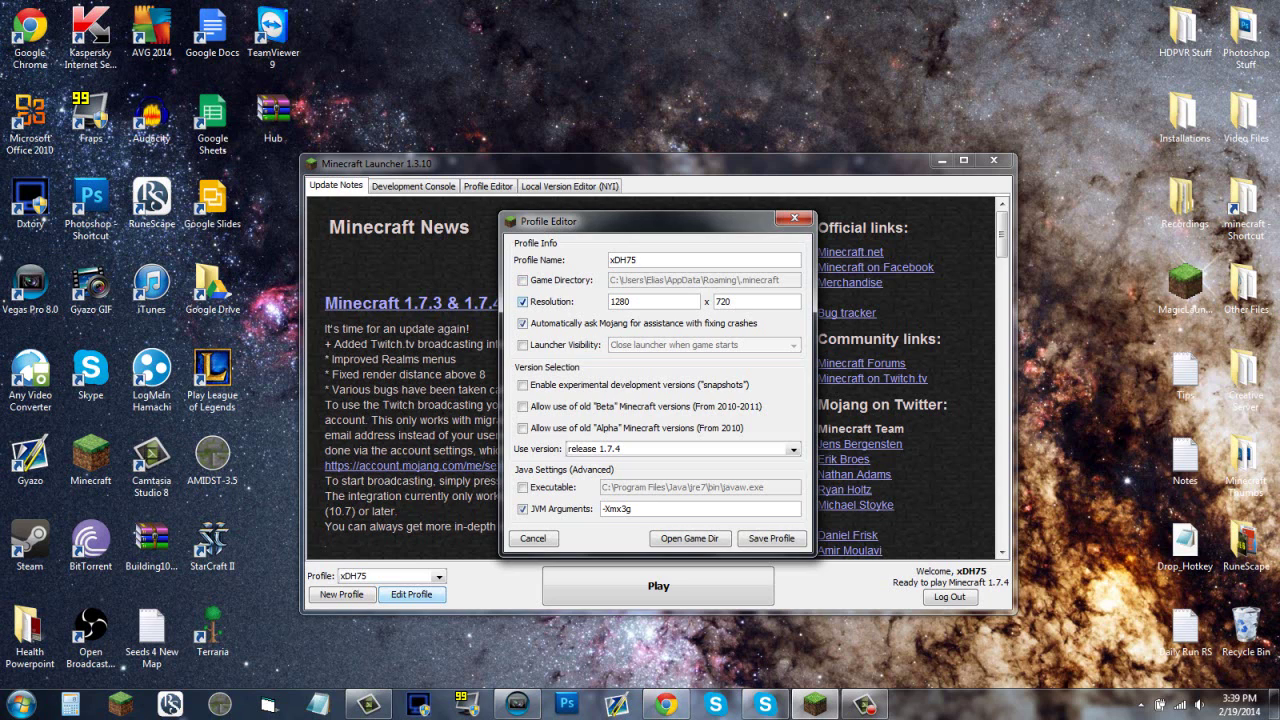
key("Tab")
key("Tab")
key("space")
key("space")
key("Tab")
left_click(631, 301)
key("Return")
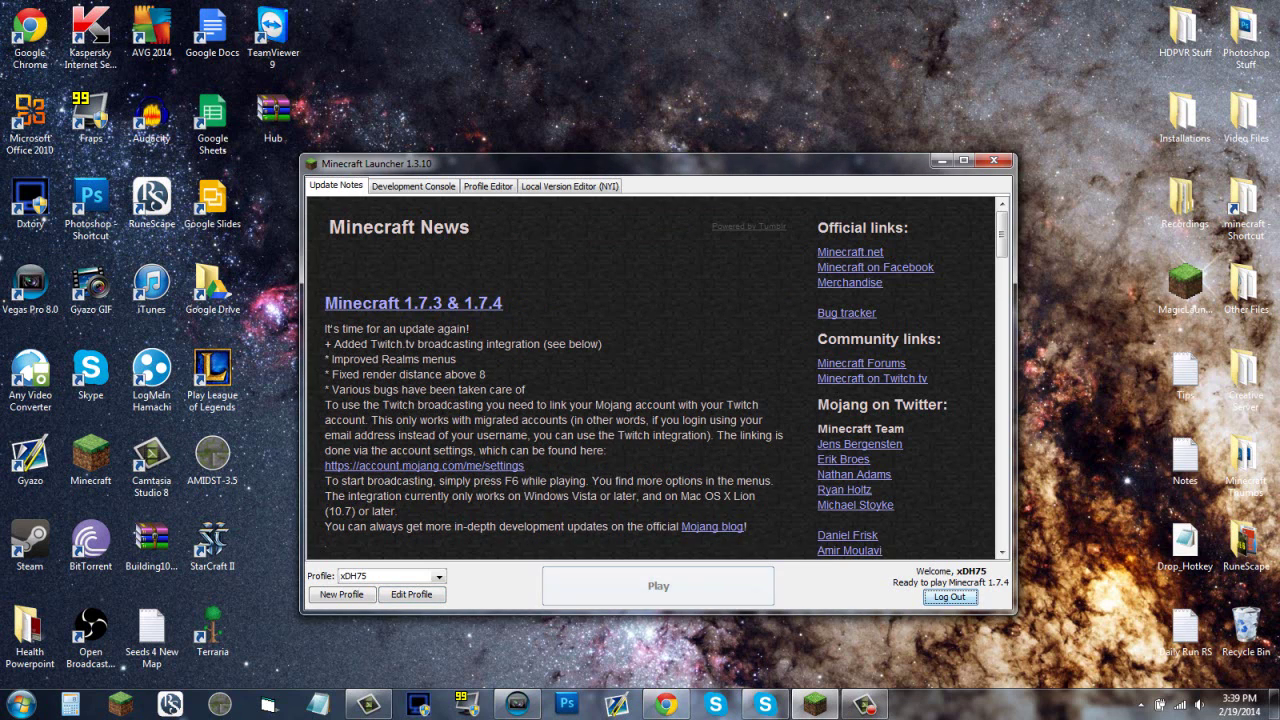
key("alt+F4")
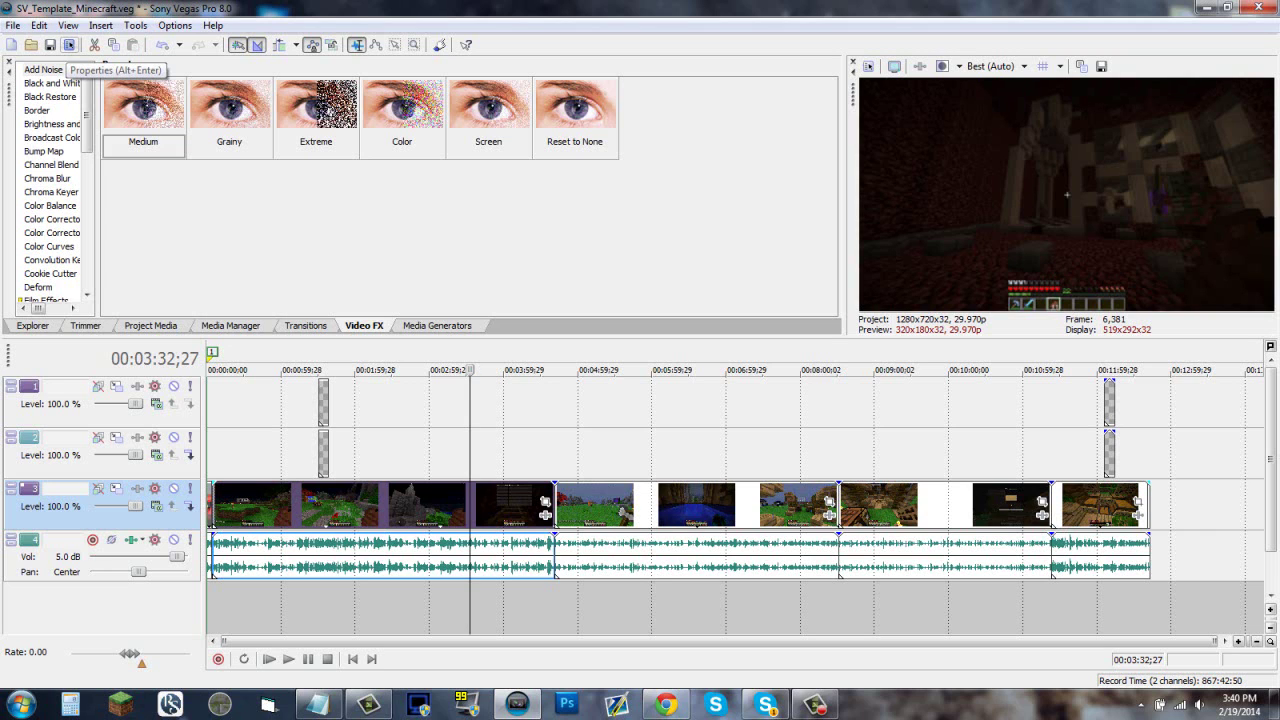
left_click(69, 45)
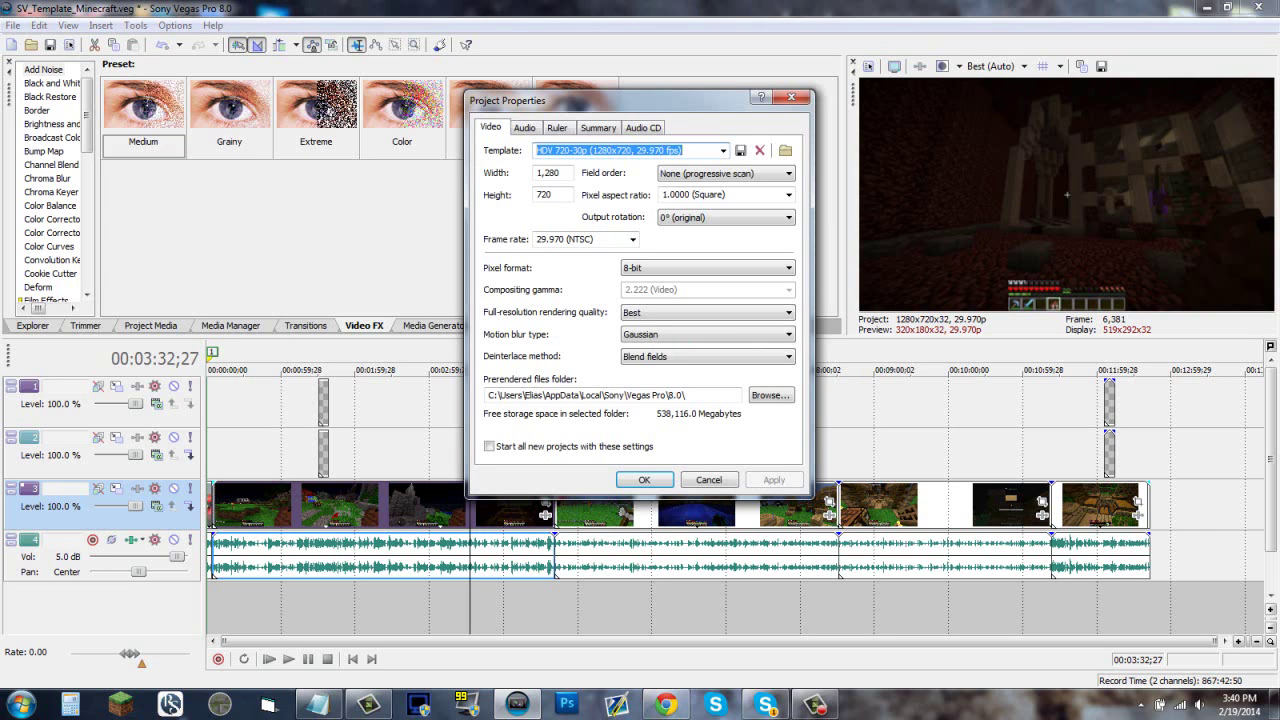
left_click(722, 150)
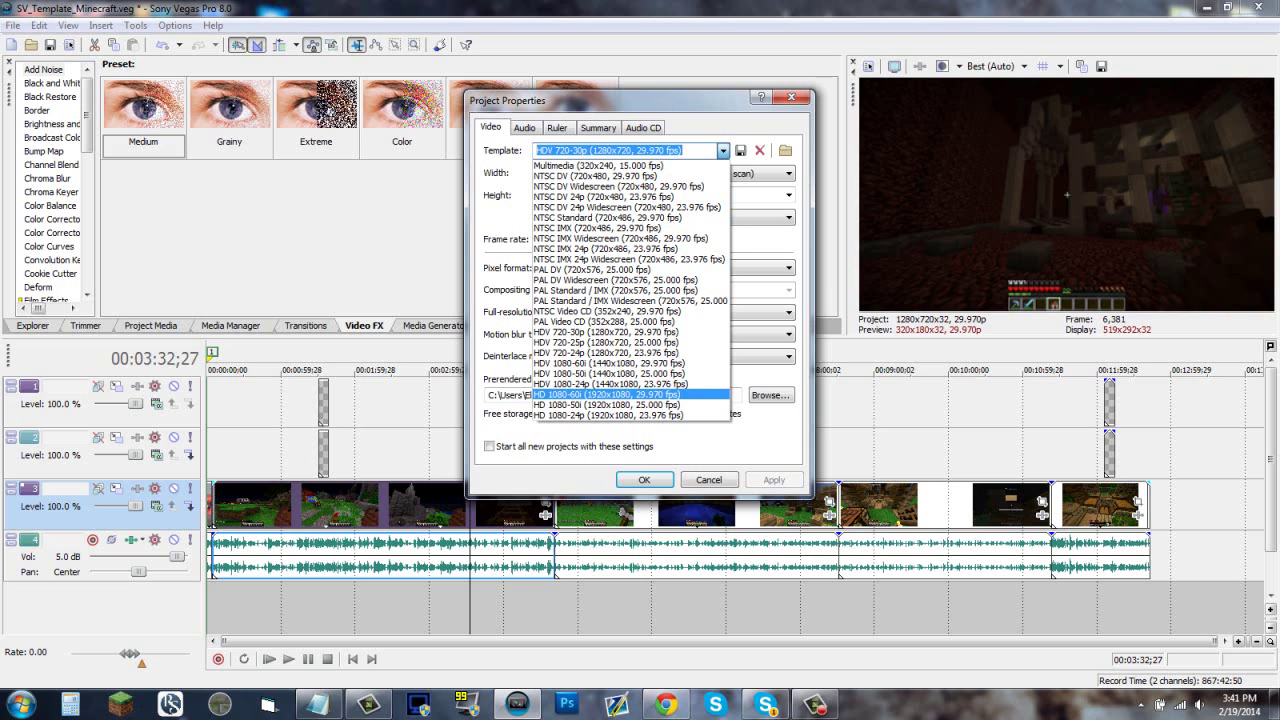
key("Up")
key("Up")
key("Up")
key("Up")
key("Up")
key("Up")
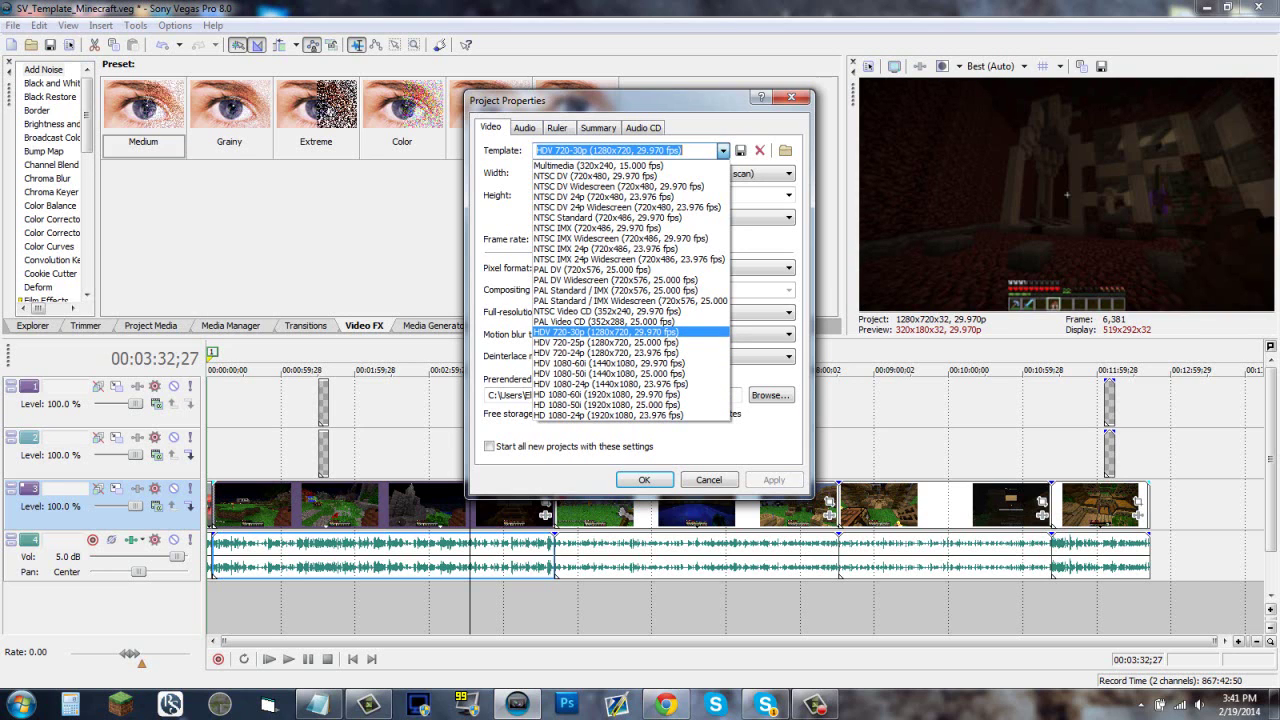
key("Down")
key("Down")
key("Down")
key("Down")
key("Down")
key("Down")
key("Down")
key("Escape")
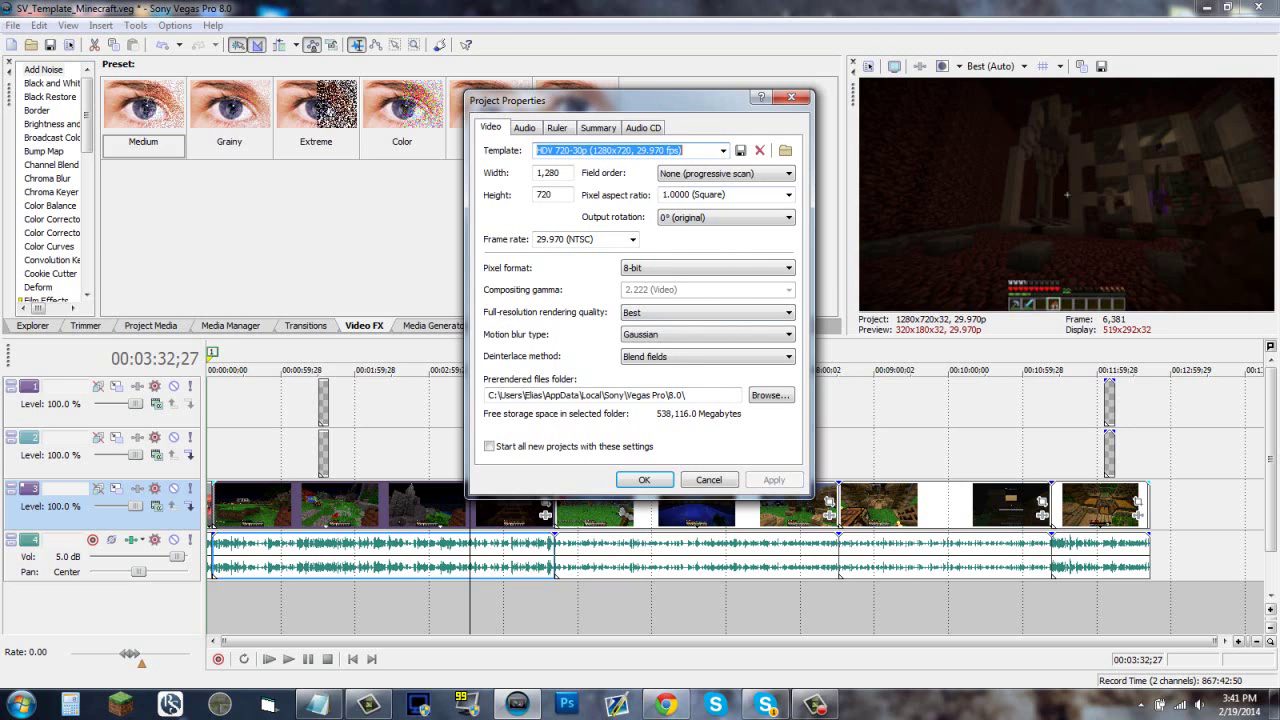
left_click(720, 194)
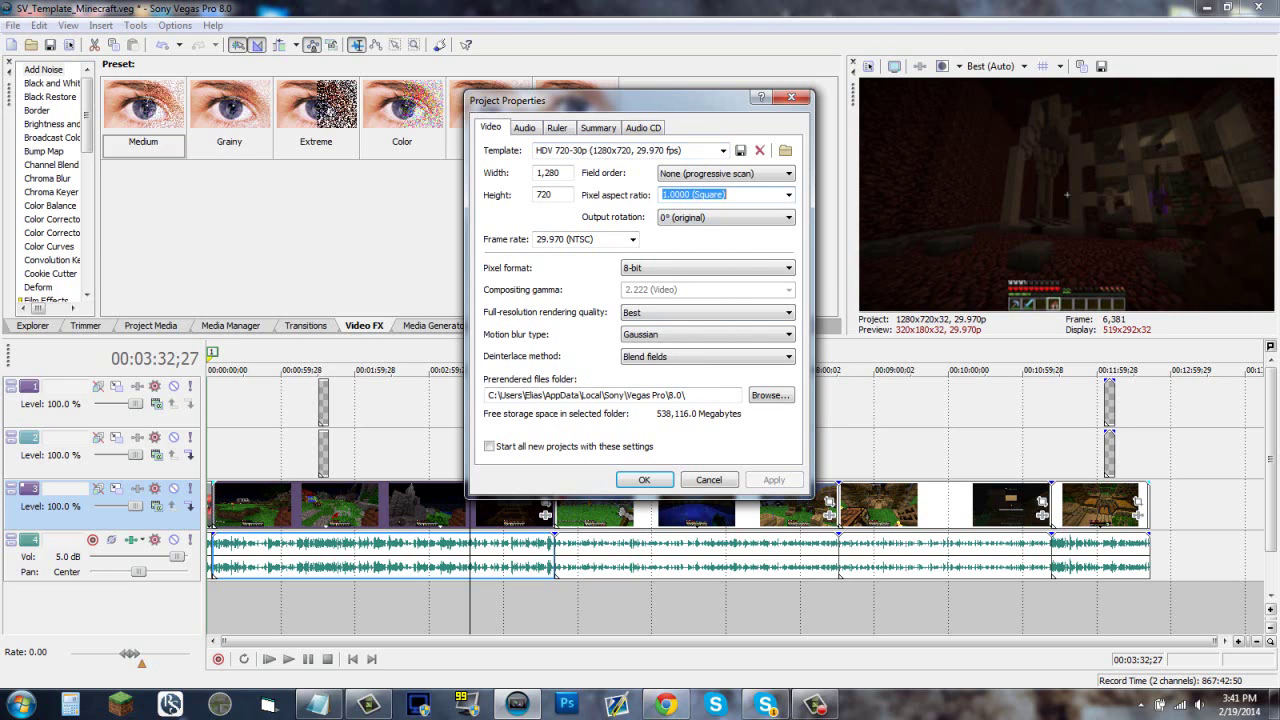
key("shift+Tab")
key("shift+Tab")
key("shift+Tab")
key("Tab")
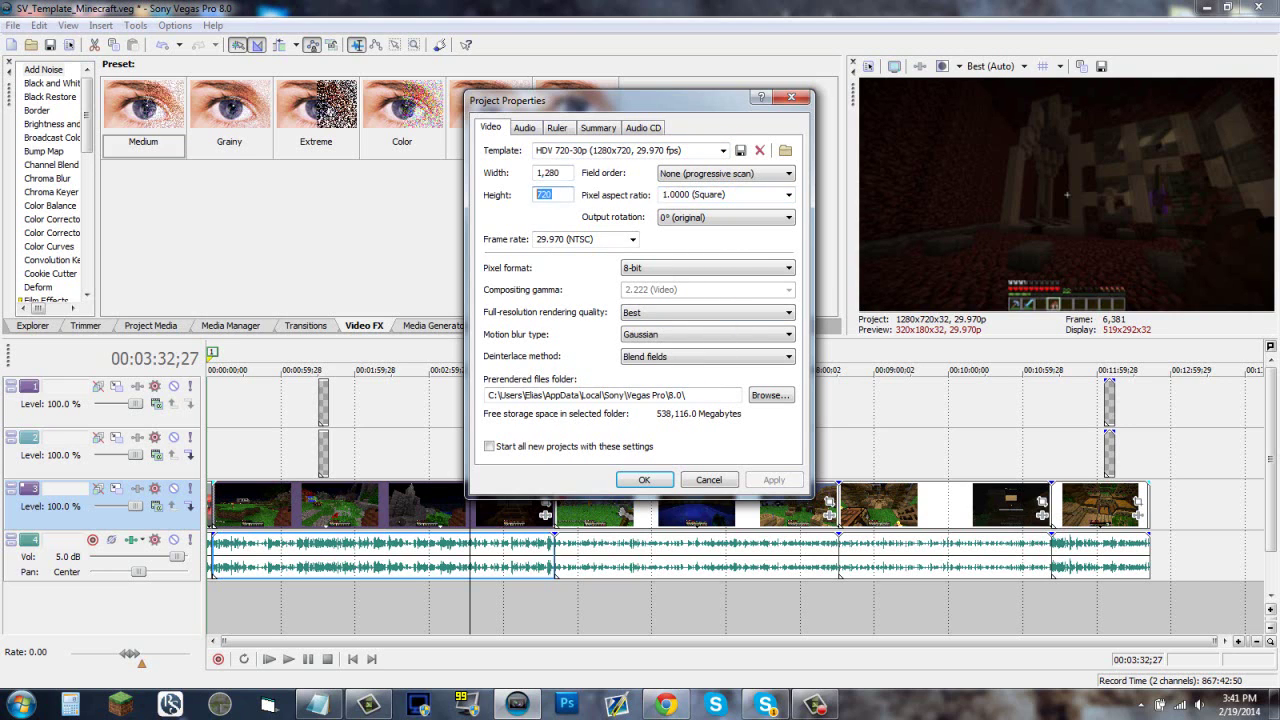
key("shift+Tab")
key("Tab")
key("alt+Down")
key("Up")
key("Up")
key("Down")
key("Down")
key("Return")
key("alt+Down")
key("Return")
key("Tab")
key("ctrl+Tab")
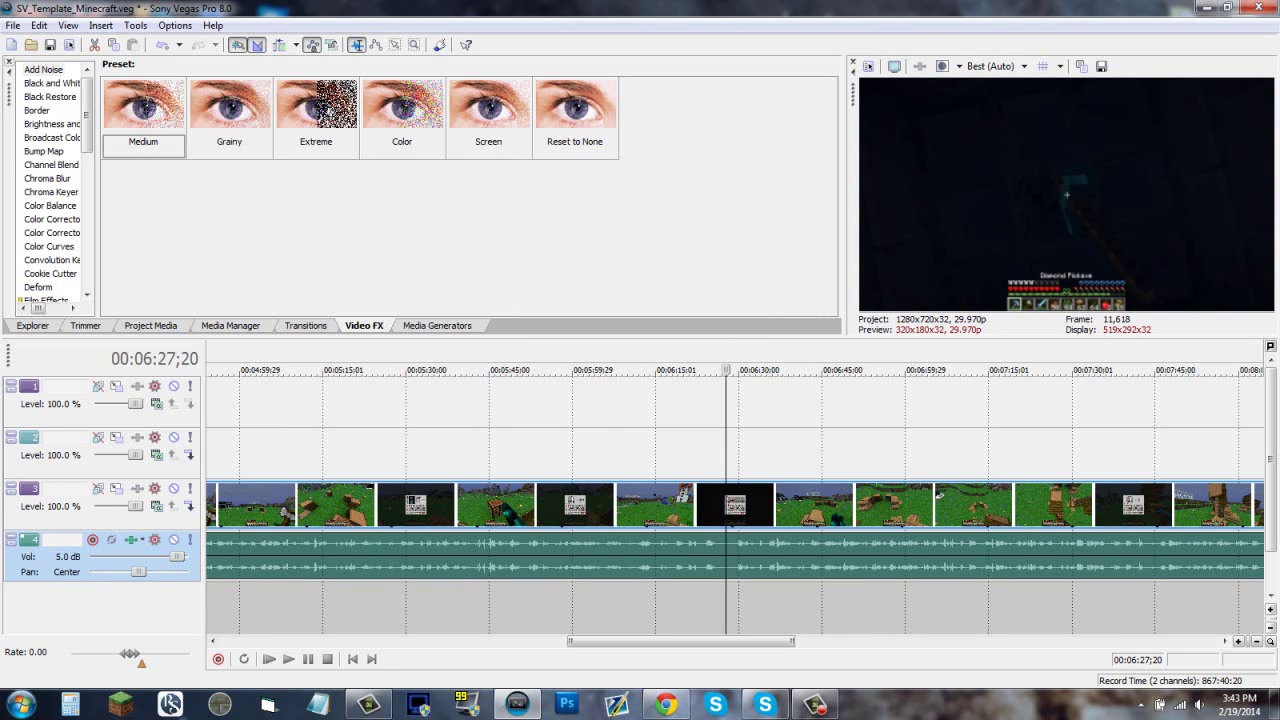
Split the gameplay video and audio at 00:06:25;28 and delete the short piece between the cuts
left_click(711, 505)
right_click(711, 505)
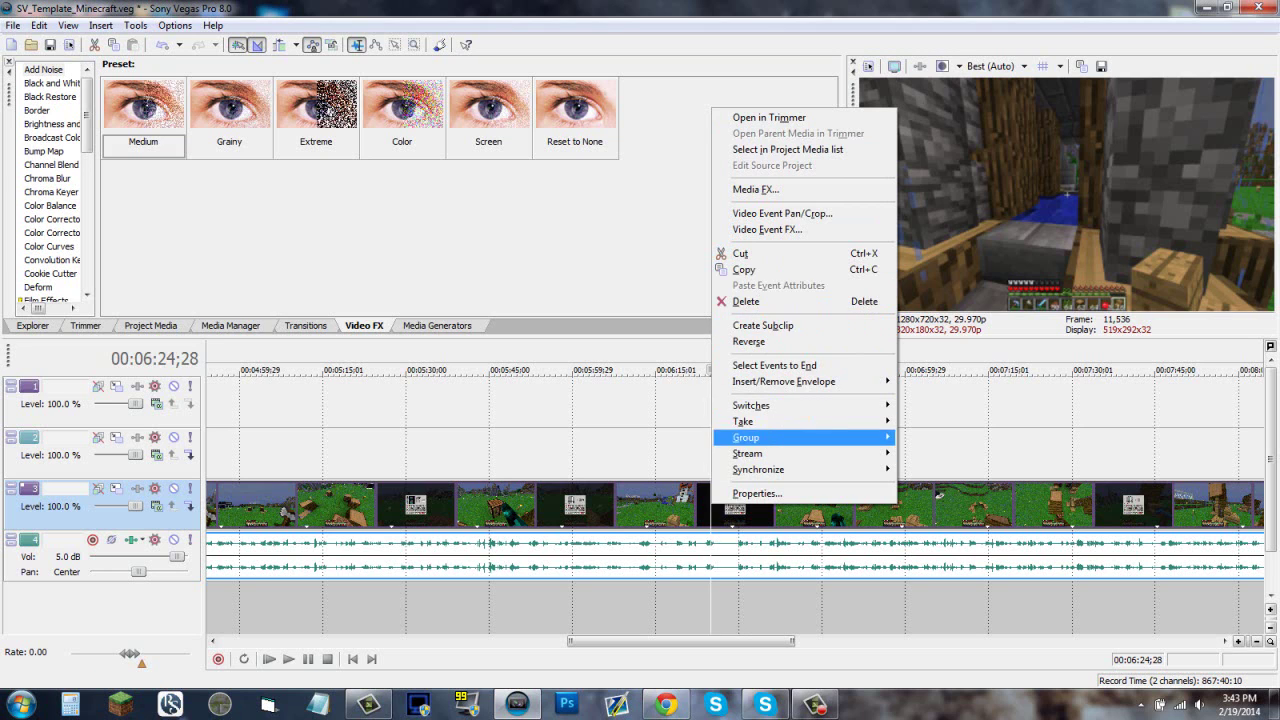
left_click(666, 452)
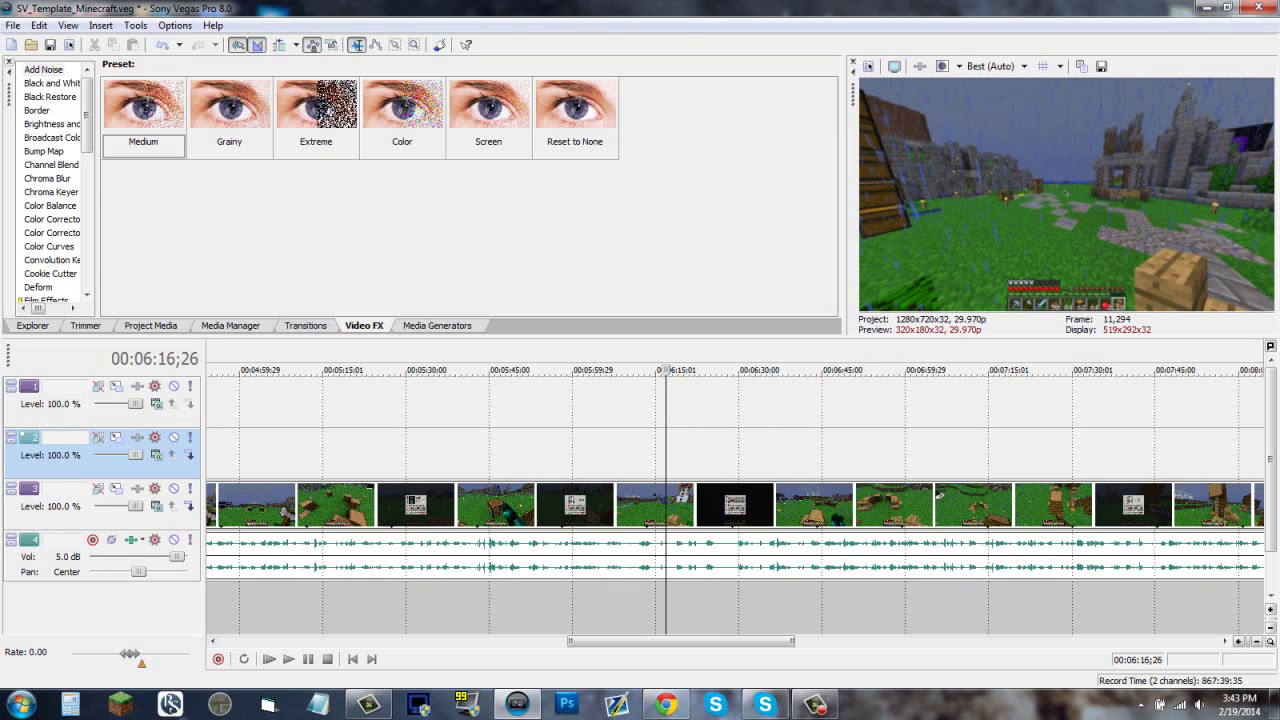
left_click(716, 555)
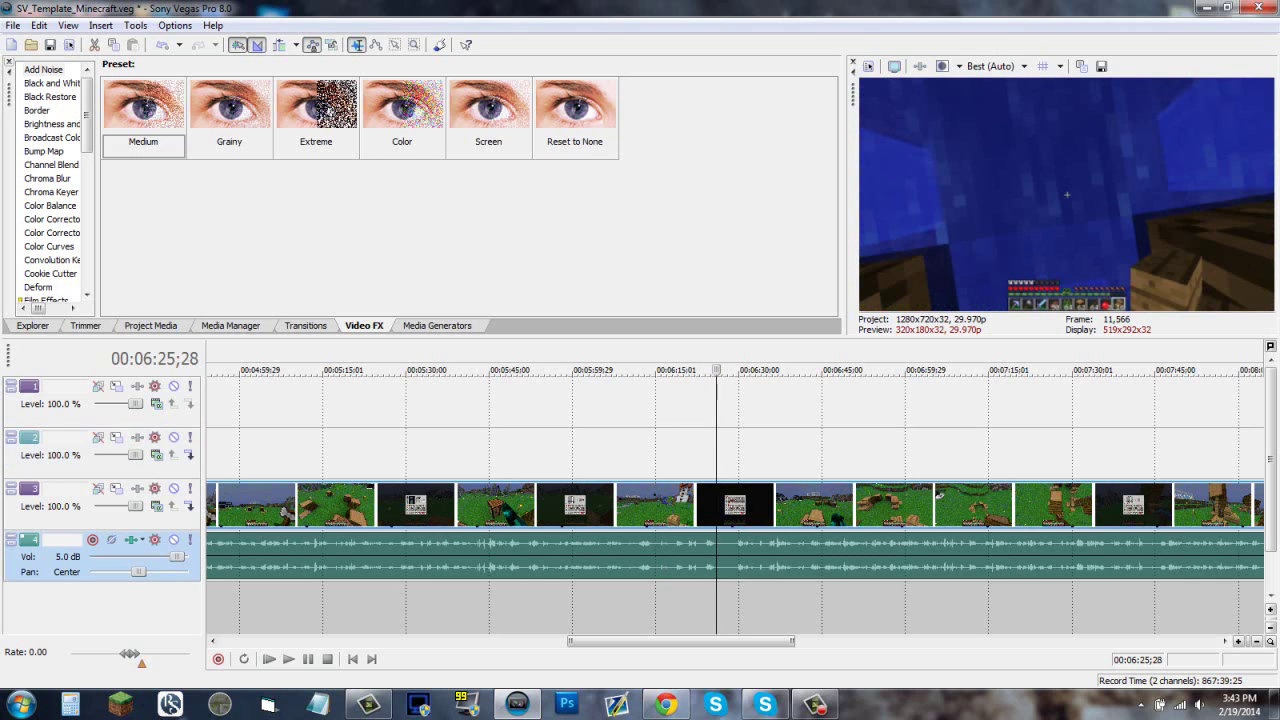
key("s")
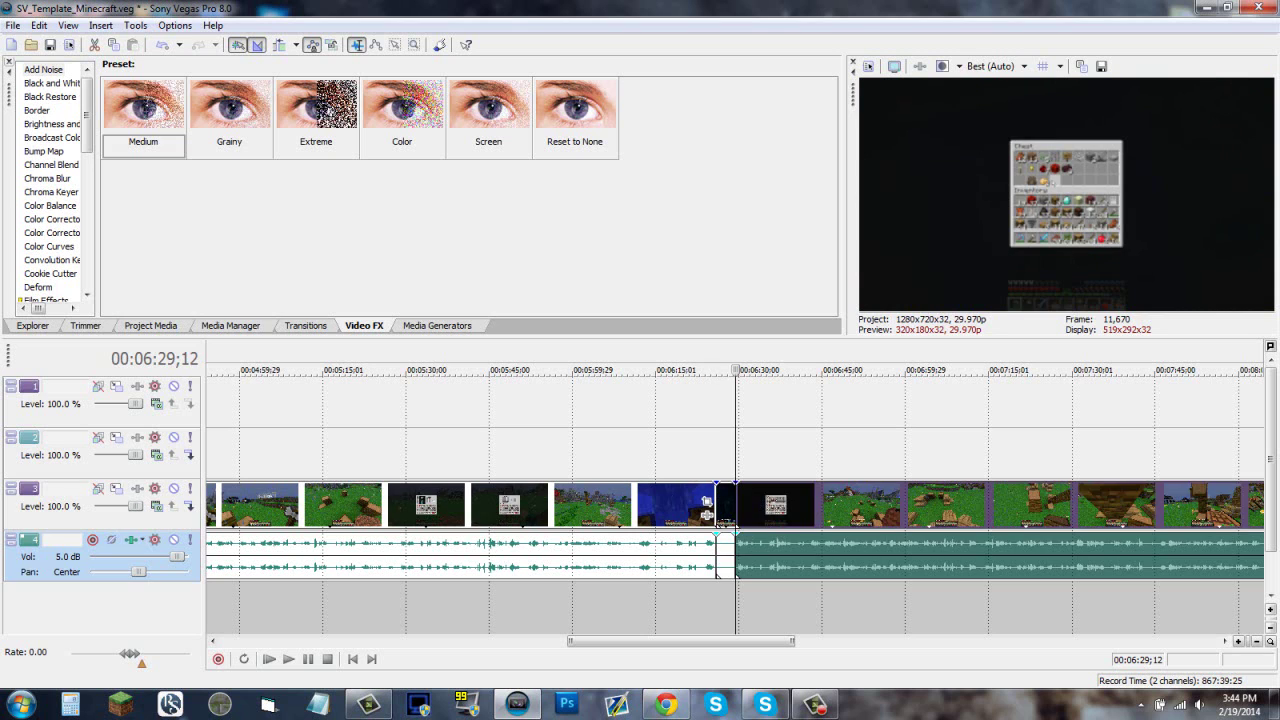
left_click(727, 505)
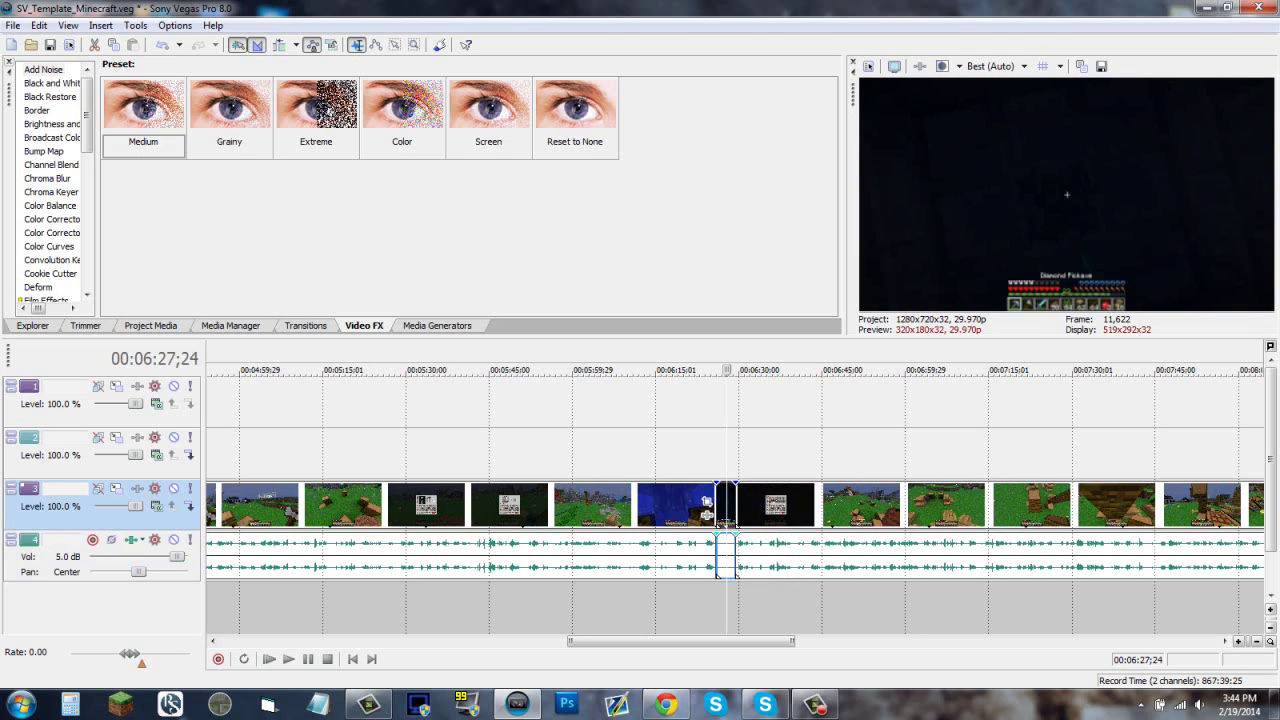
left_click(724, 505)
key("Delete")
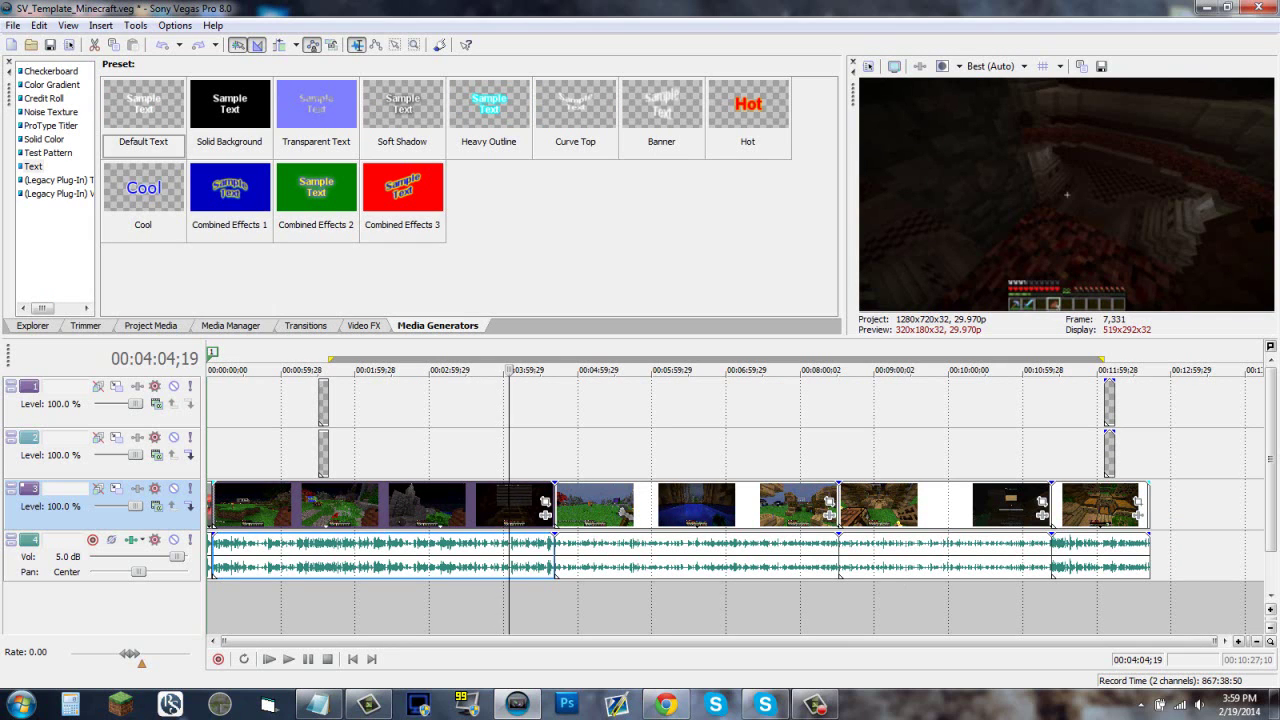
Insert text media on track 2, then drag the later clip over its neighbour to crossfade
right_click(510, 453)
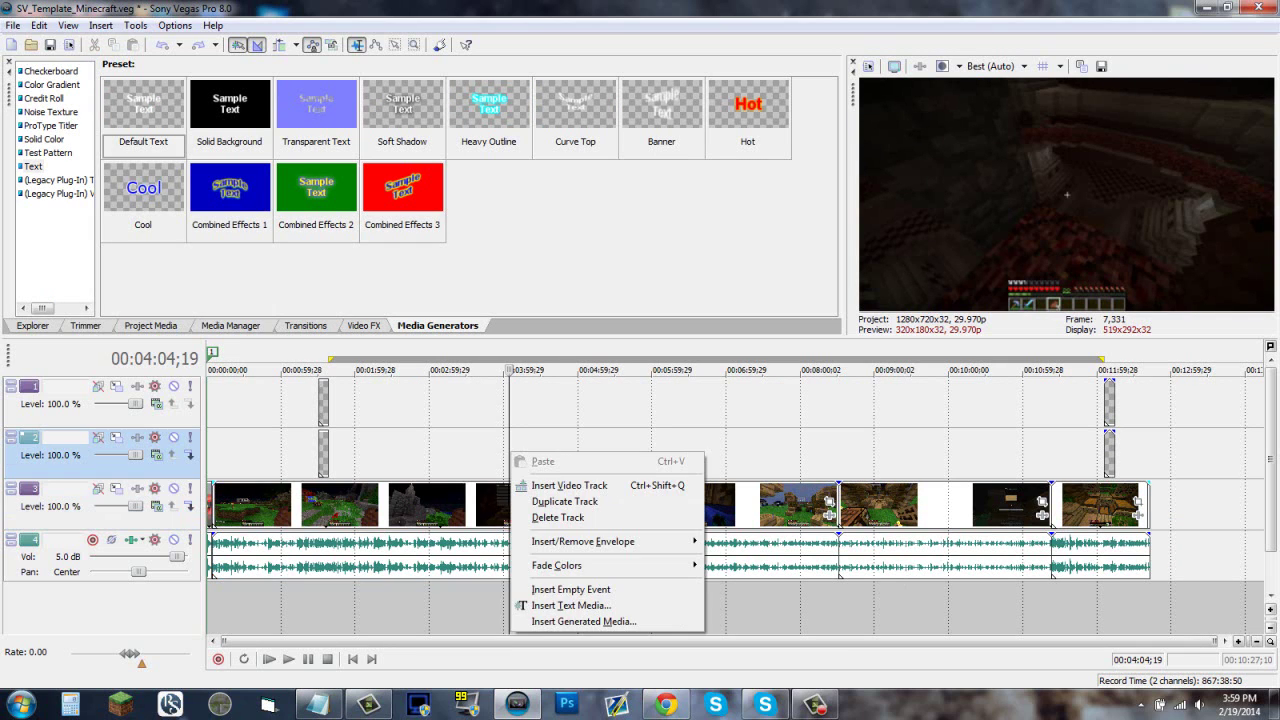
left_click(570, 605)
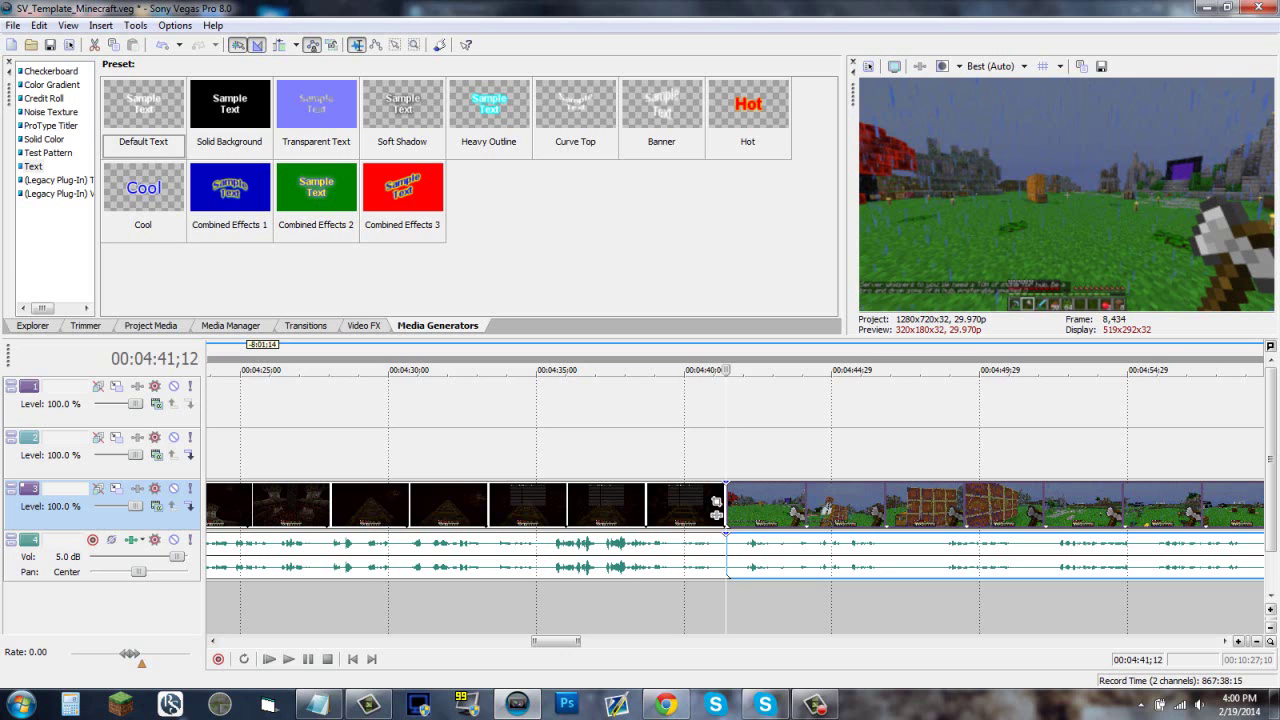
left_click_drag(716, 505, 612, 505)
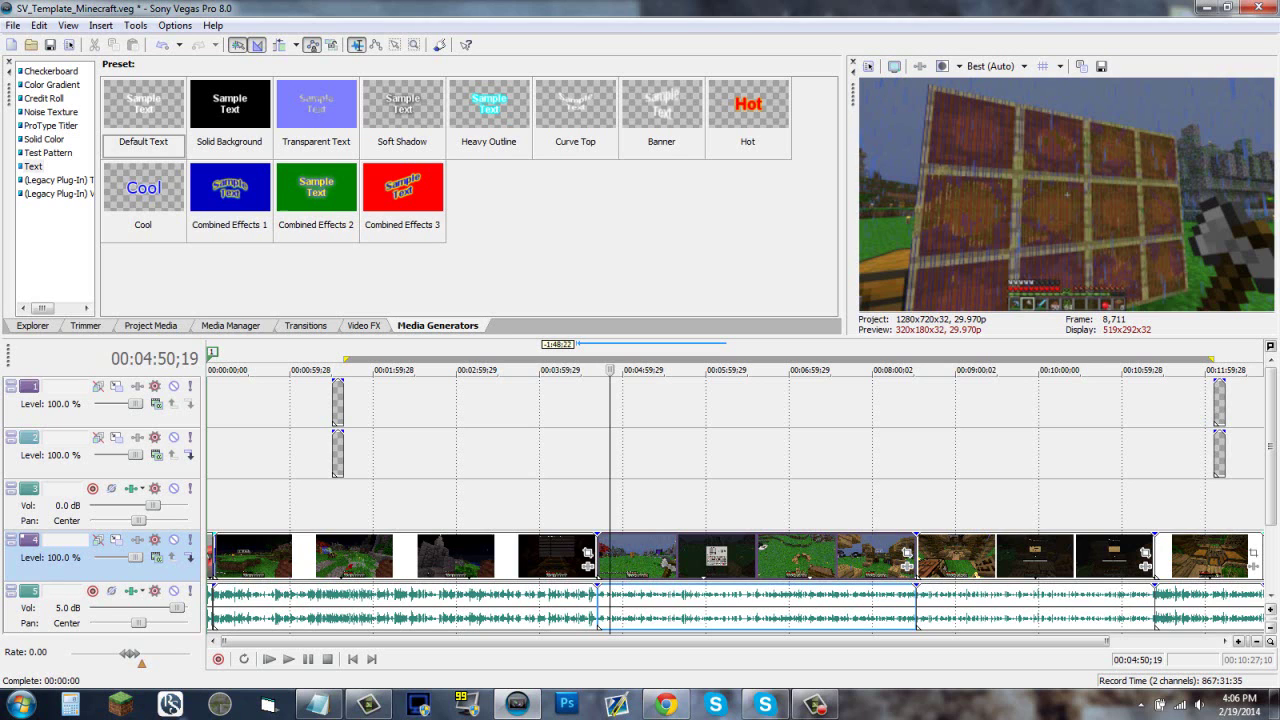
In the clip's Pan/Crop, trace a closed five-point mask around the wooden wall
left_click(906, 552)
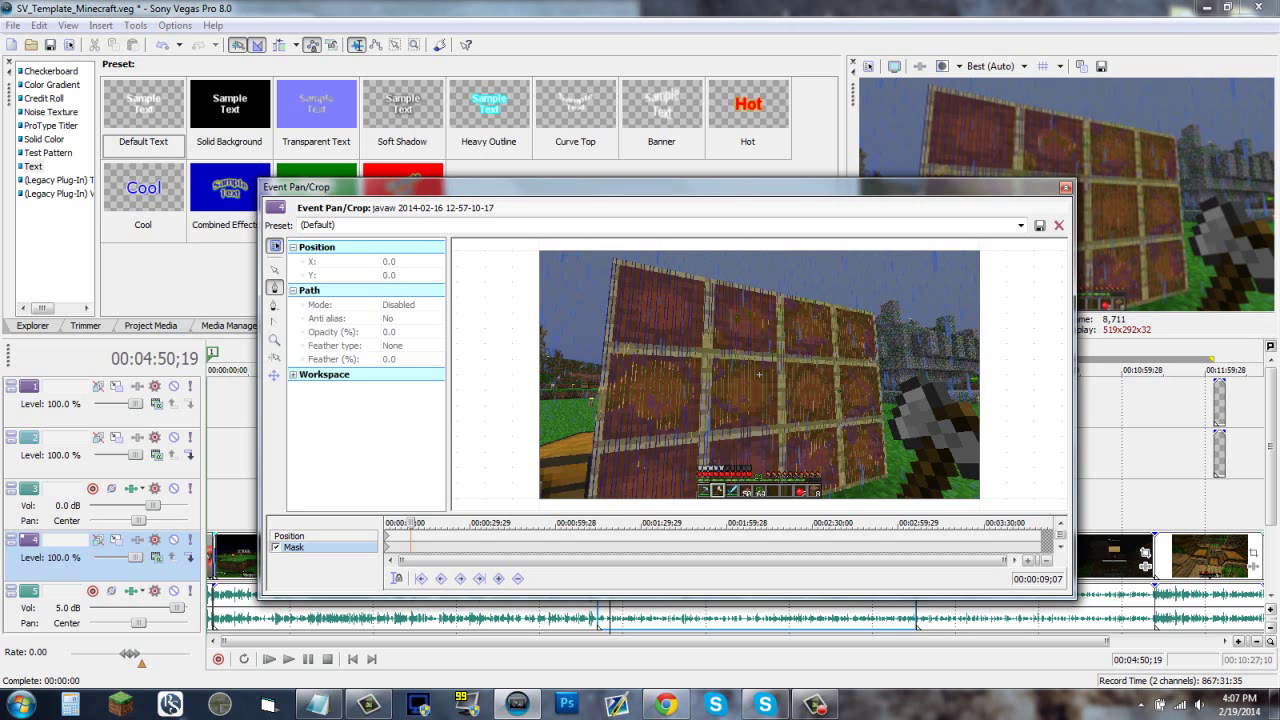
left_click_drag(400, 187, 457, 148)
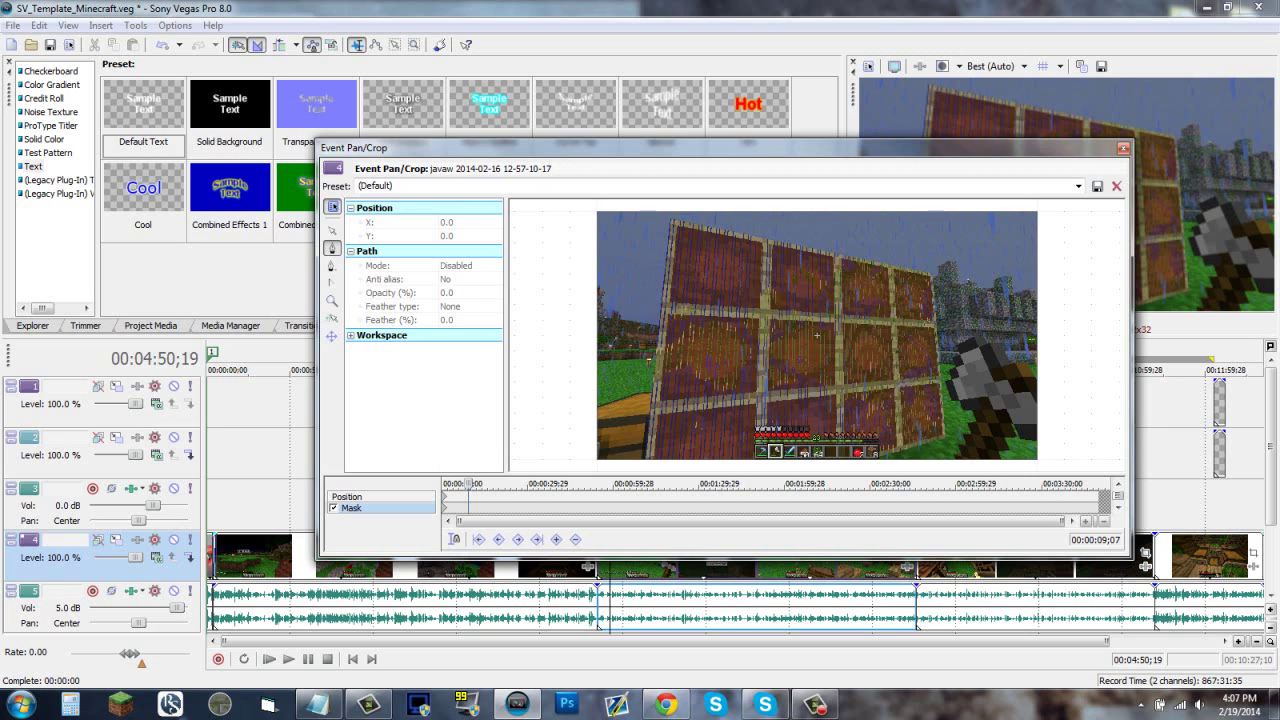
left_click(644, 459)
left_click(670, 219)
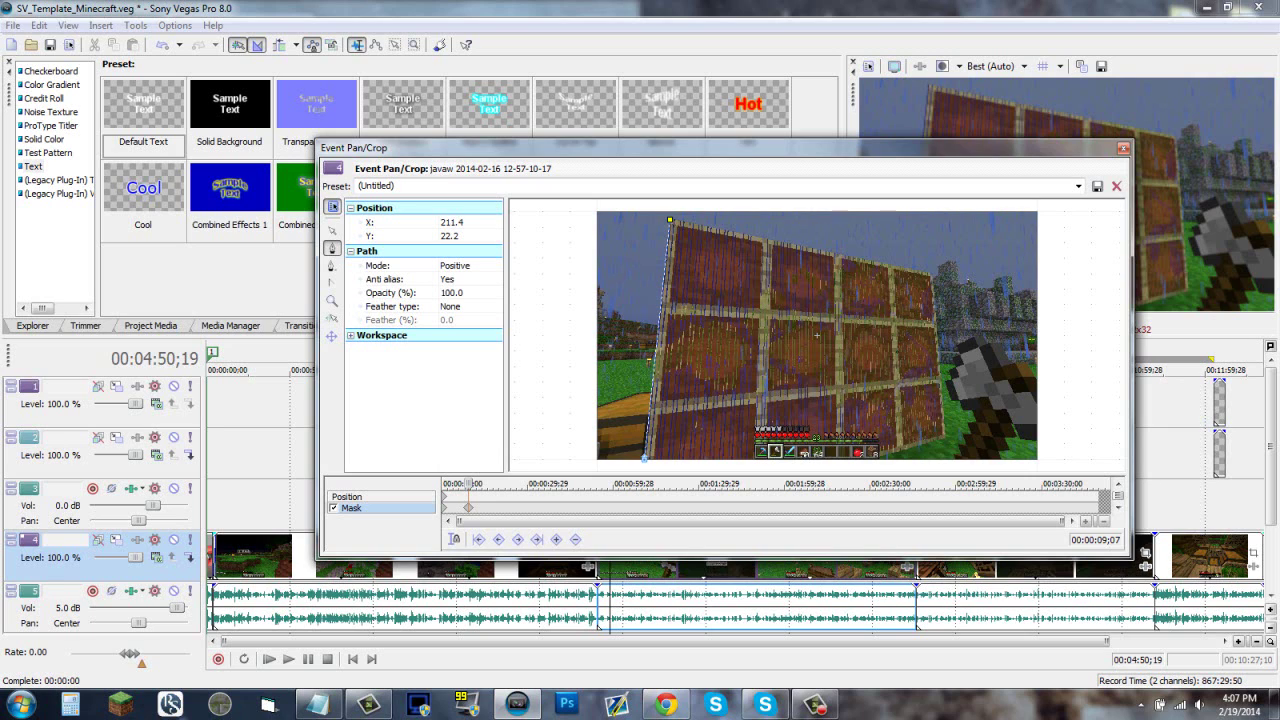
left_click(932, 274)
left_click(944, 438)
left_click(860, 458)
left_click(644, 459)
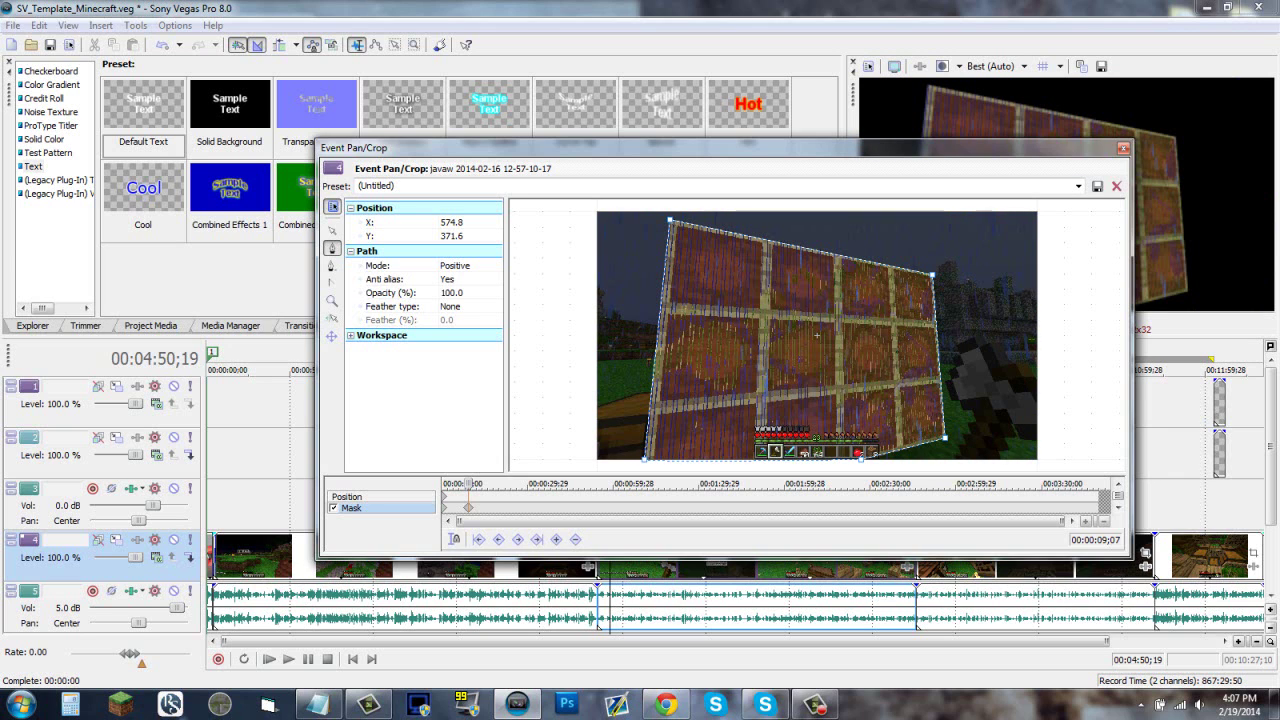
Set the mask Mode to Negative so the wall is blanked out
left_click_drag(400, 147, 159, 168)
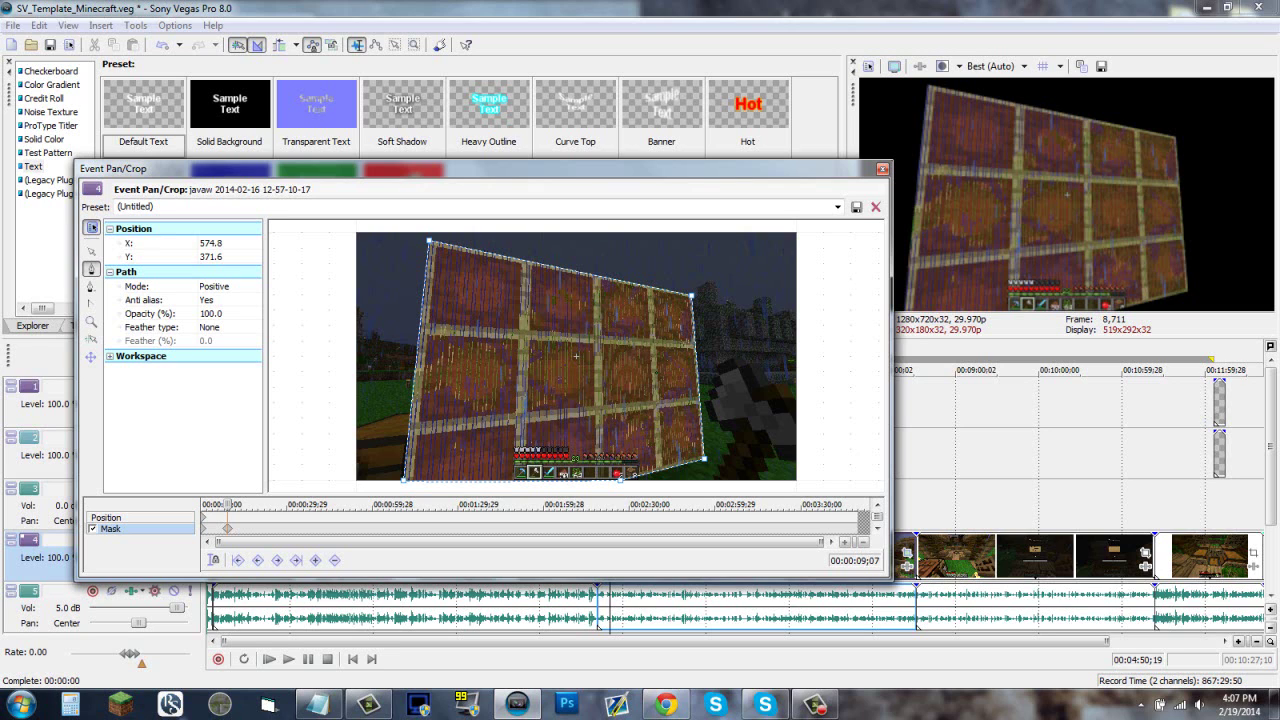
left_click(229, 286)
left_click(254, 286)
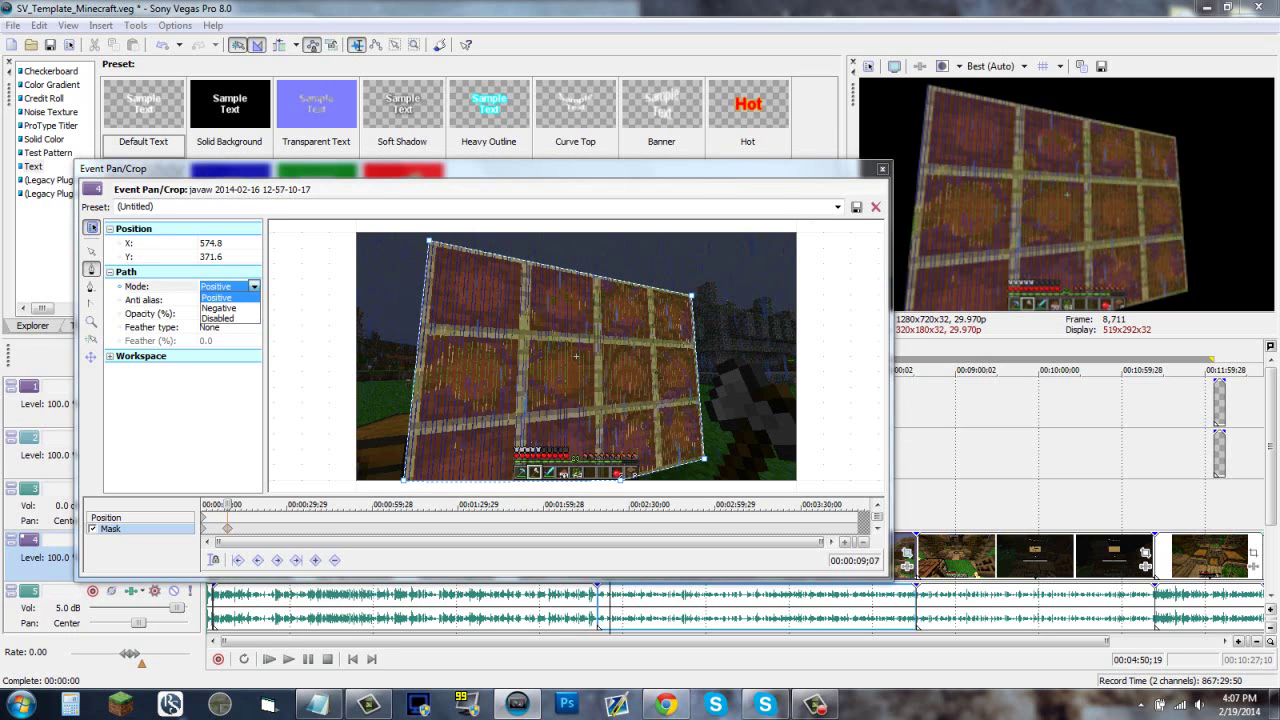
left_click(218, 308)
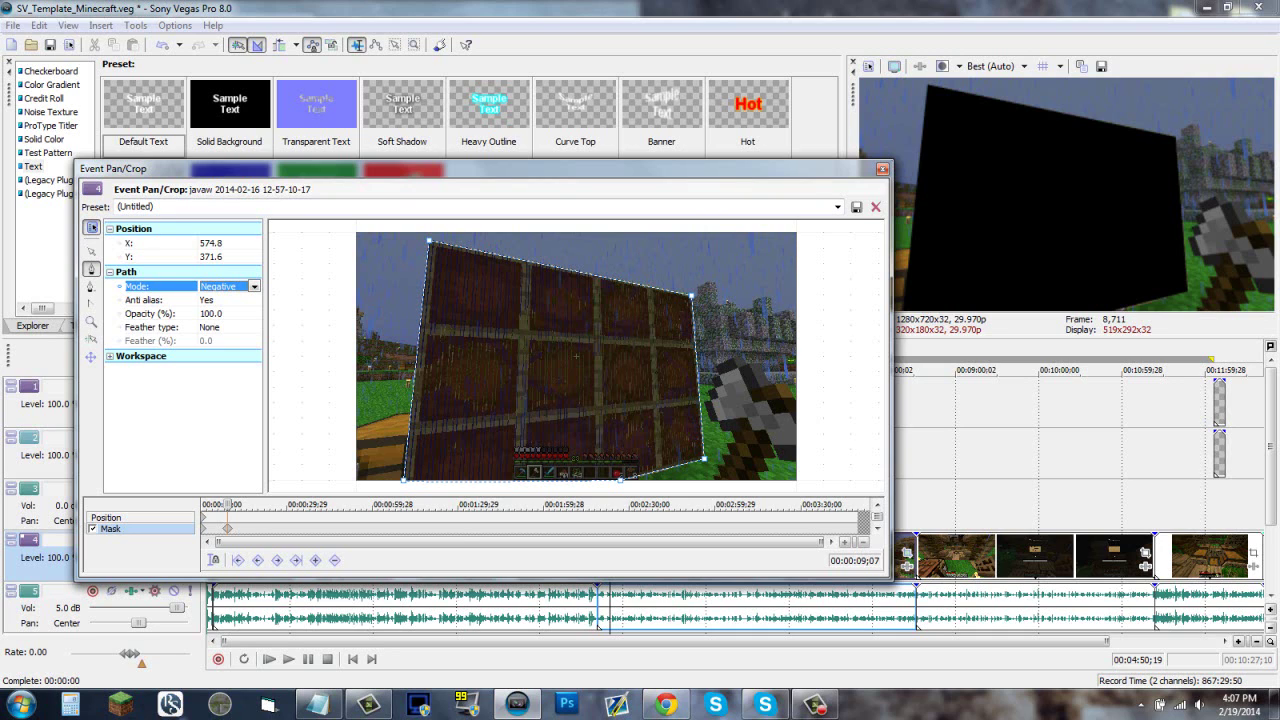
key("Down")
key("Down")
key("Down")
key("alt+Down")
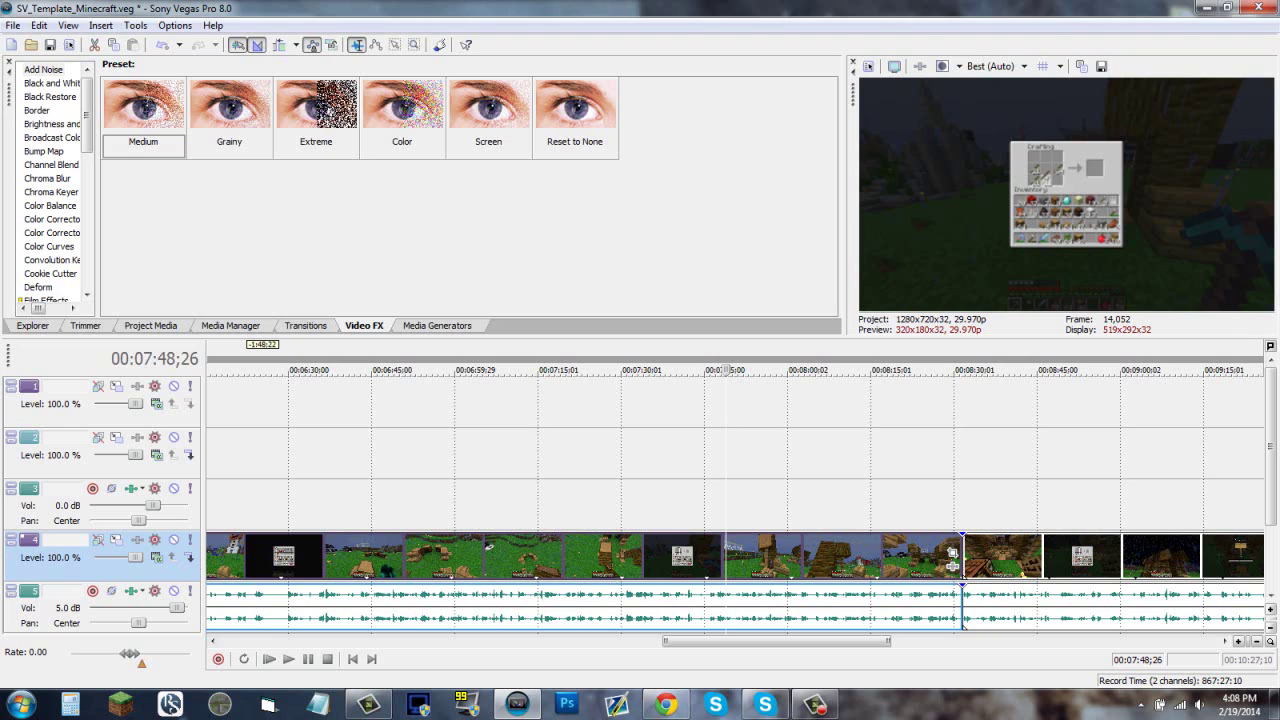
right_click(634, 572)
left_click(702, 286)
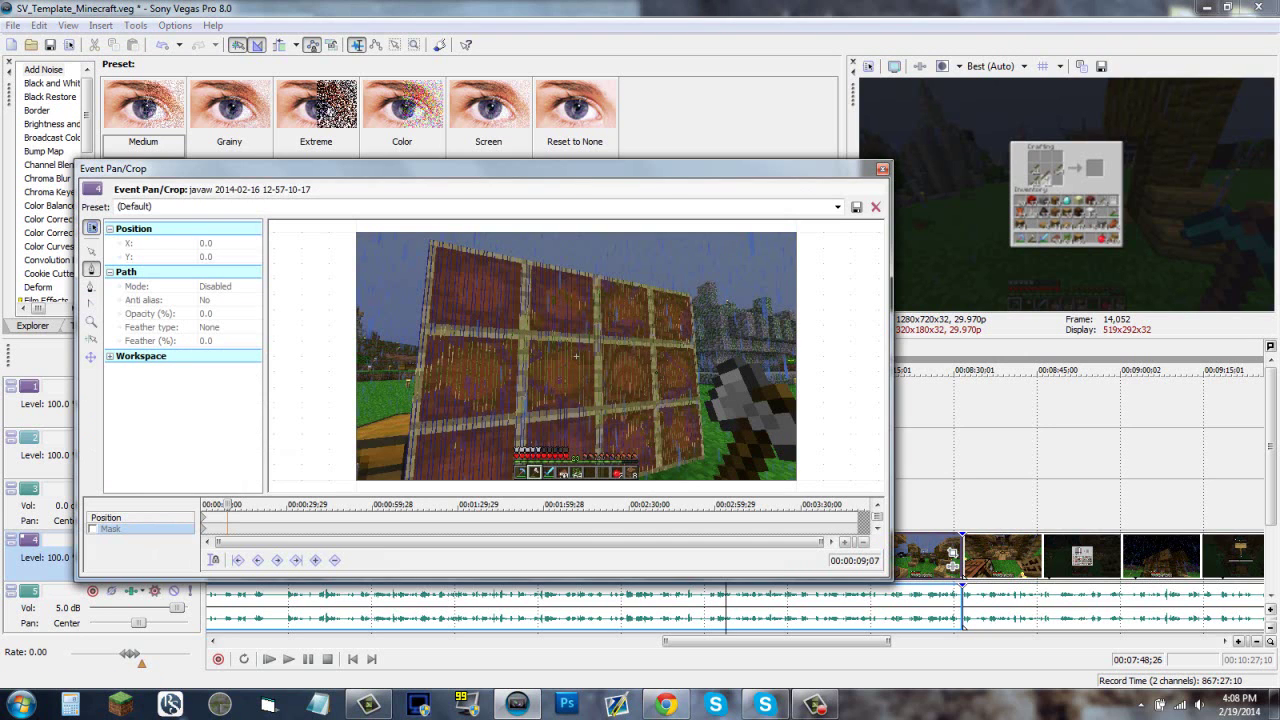
left_click(882, 169)
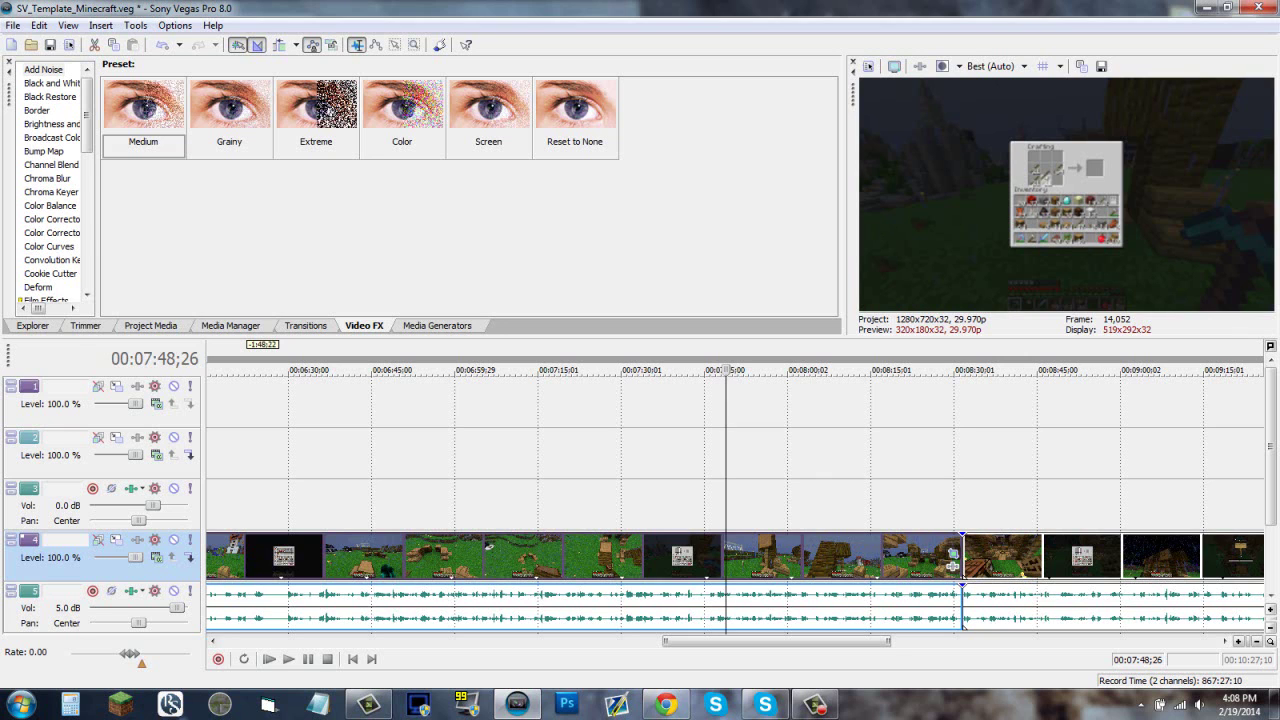
left_click(952, 552)
left_click(952, 566)
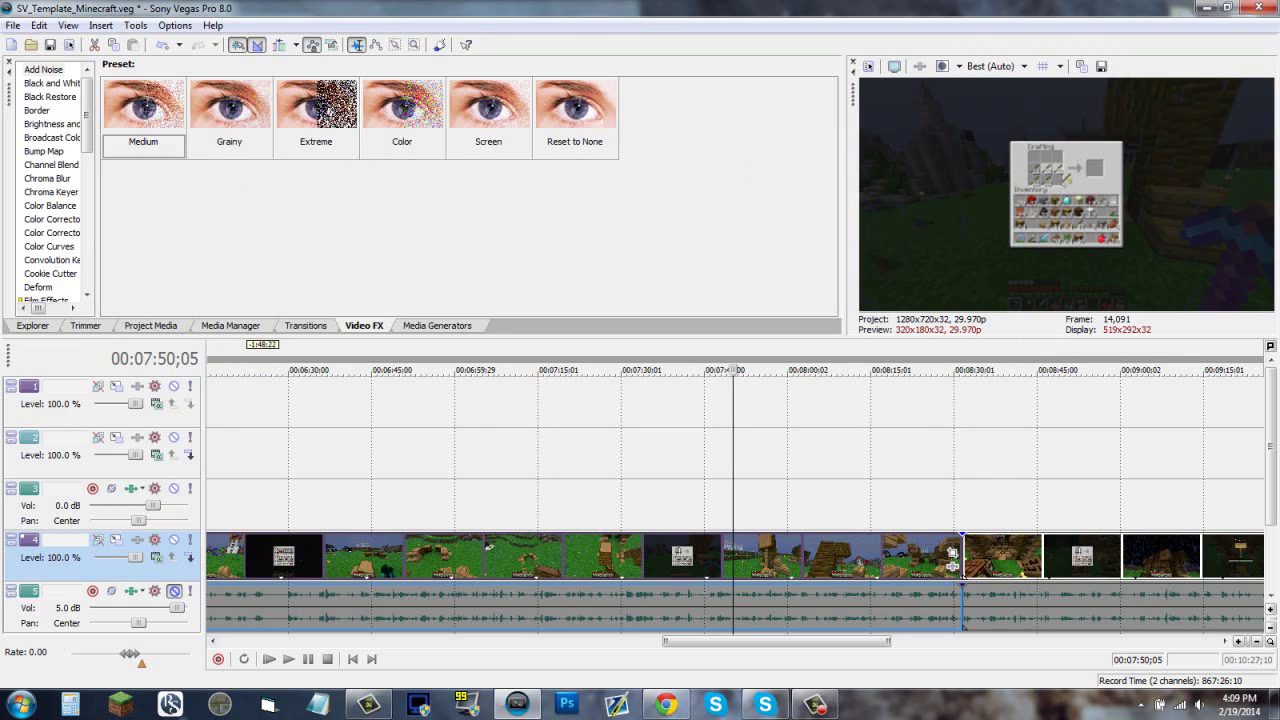
Split the gameplay clip at 8:21;28 and trim back the piece after the cut
left_click(718, 600)
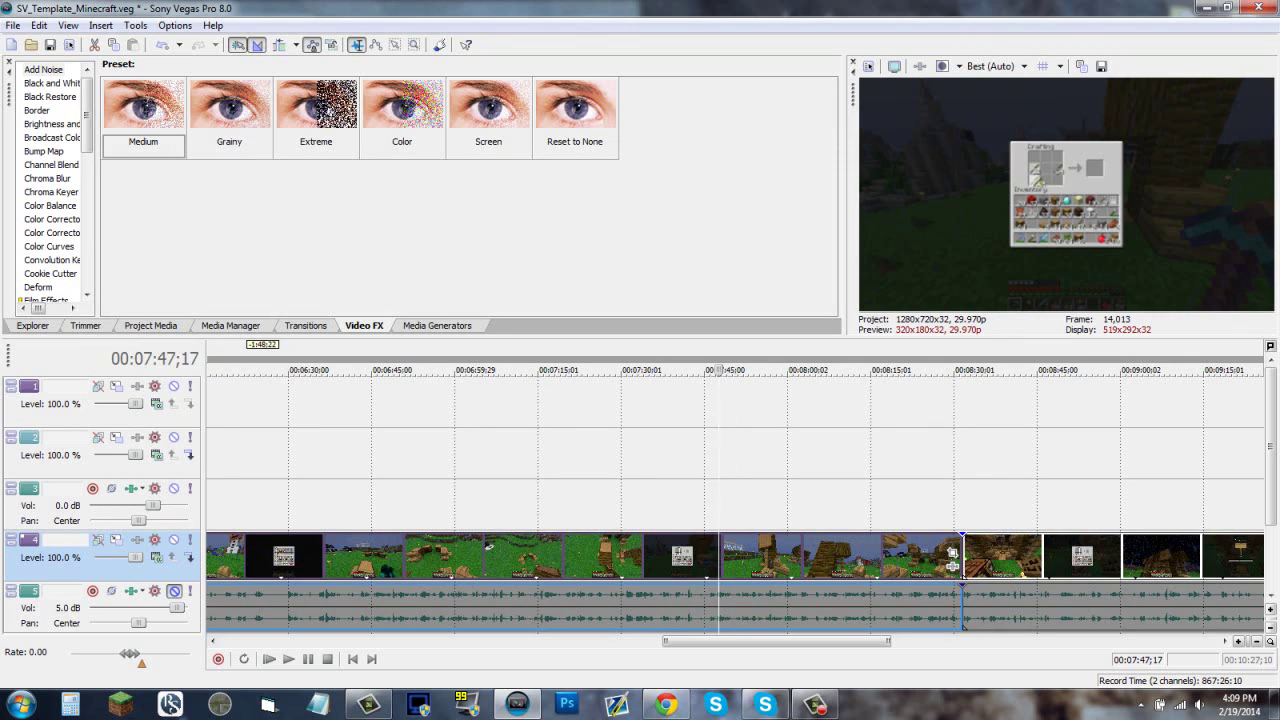
left_click(908, 600)
key("s")
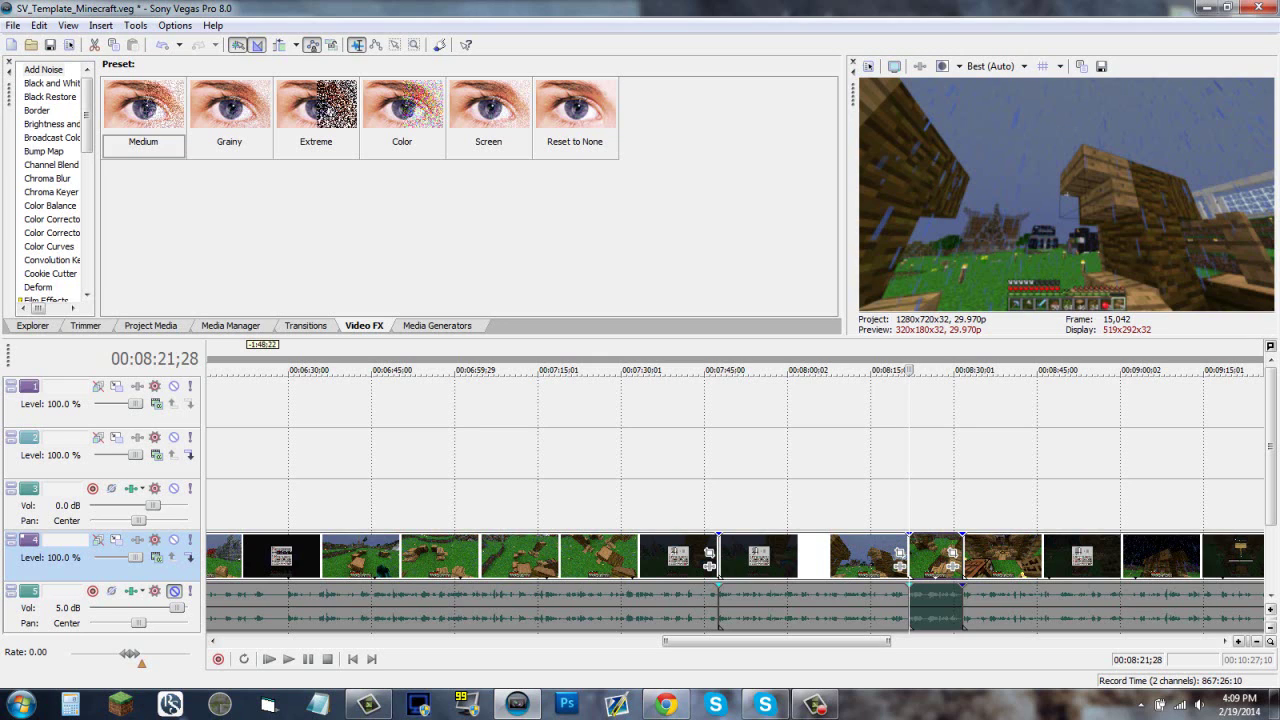
left_click_drag(908, 555, 365, 565)
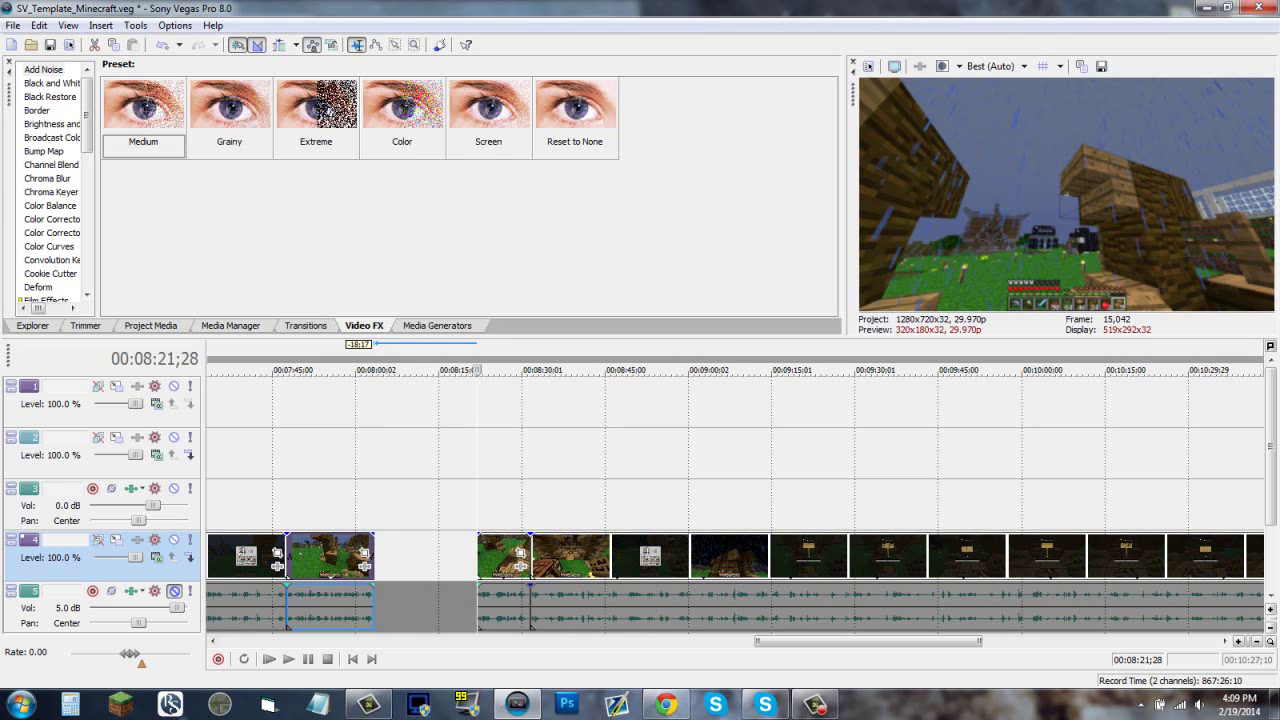
Play the project back around 00:07:47;17 to check the trimmed edit
left_click(287, 600)
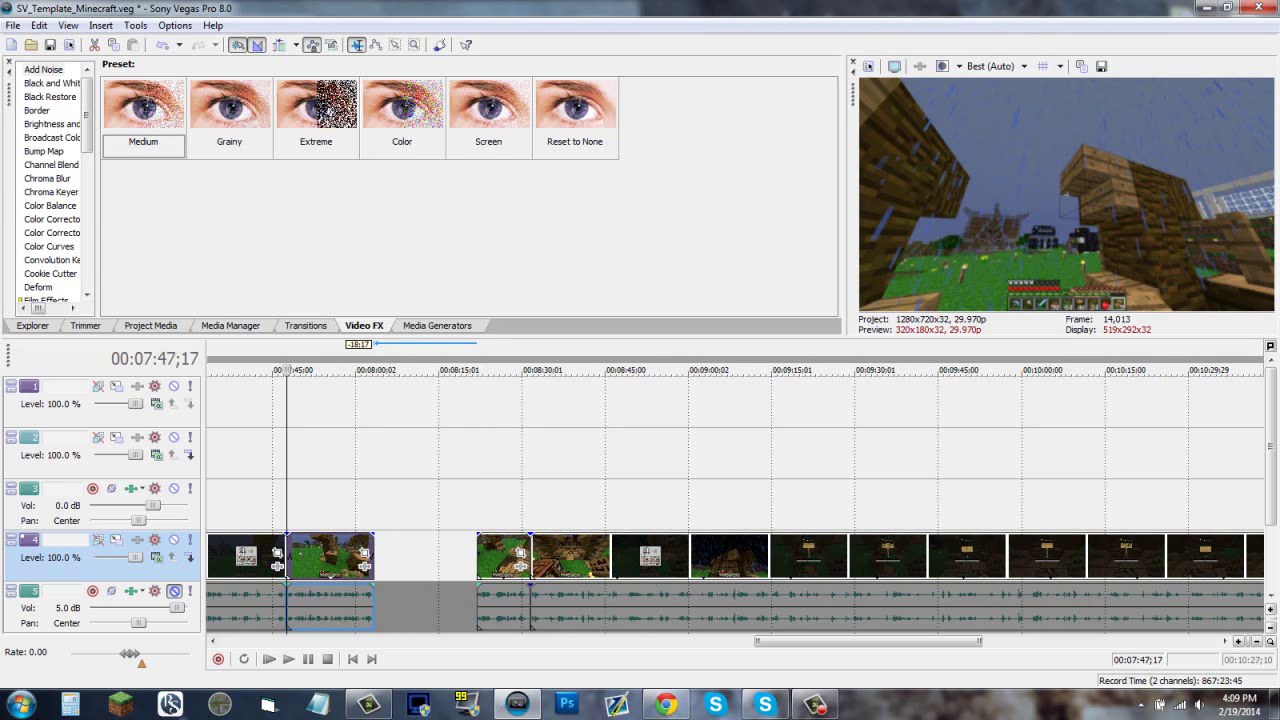
left_click(269, 659)
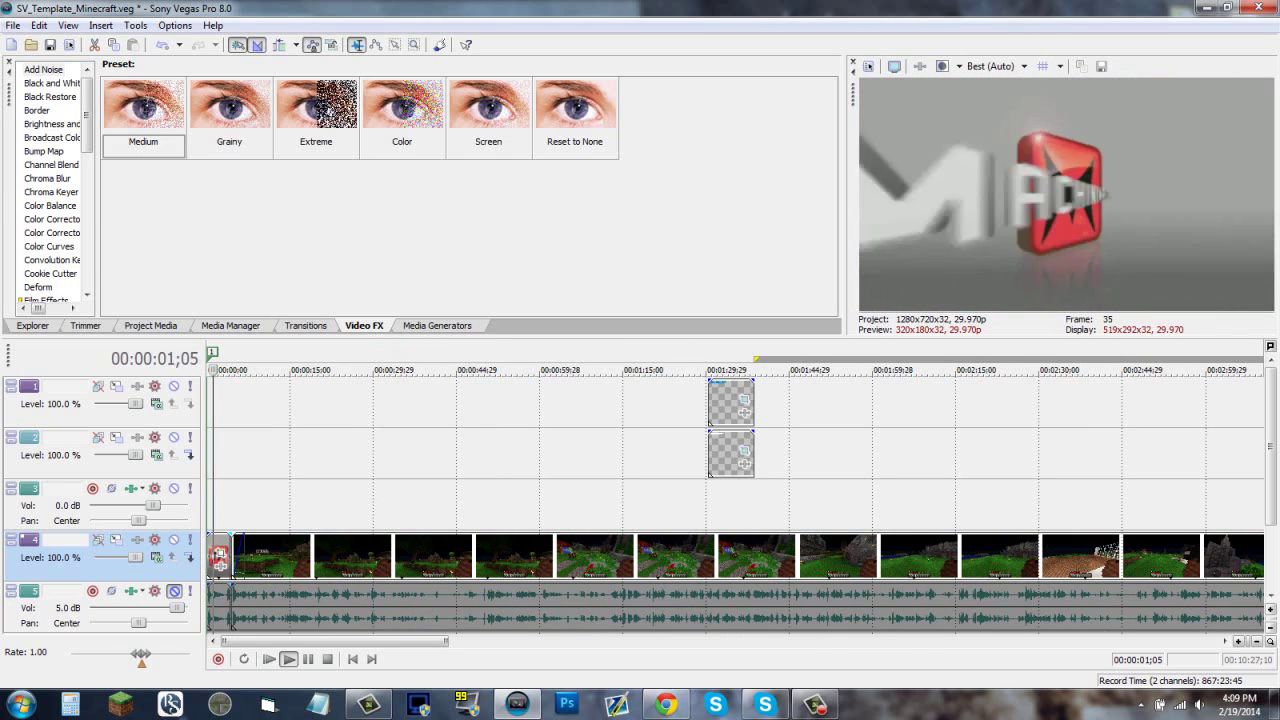
key("Down")
key("Down")
key("Down")
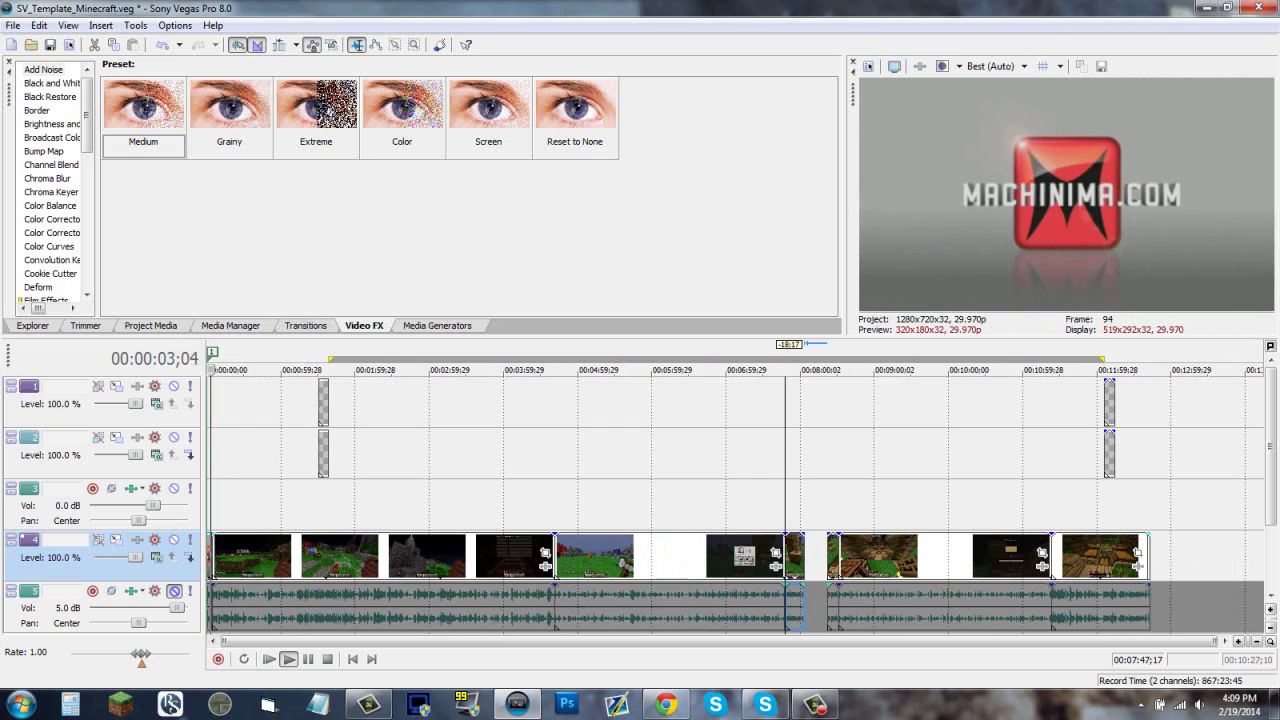
key("Return")
key("space")
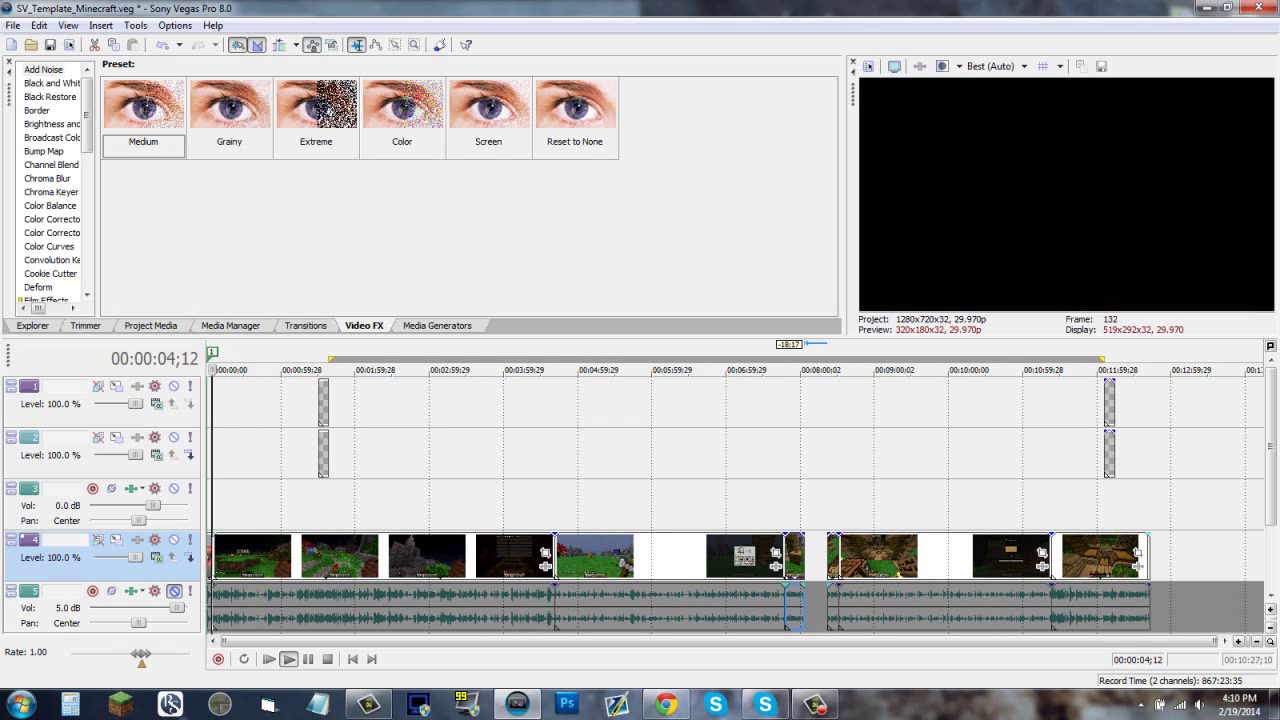
left_click(785, 450)
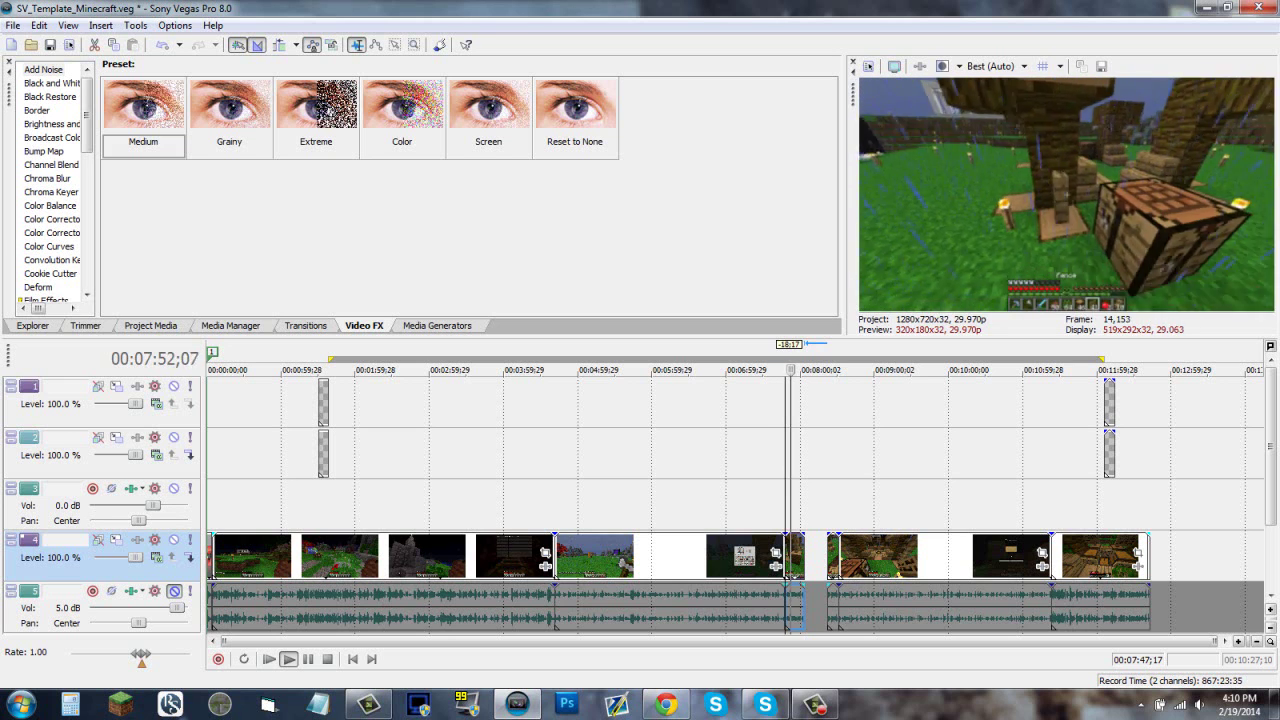
Restore the clip at 4:41;12 in Pan/Crop to the default centred 1280 × 720 frame with no rotation
left_click(545, 550)
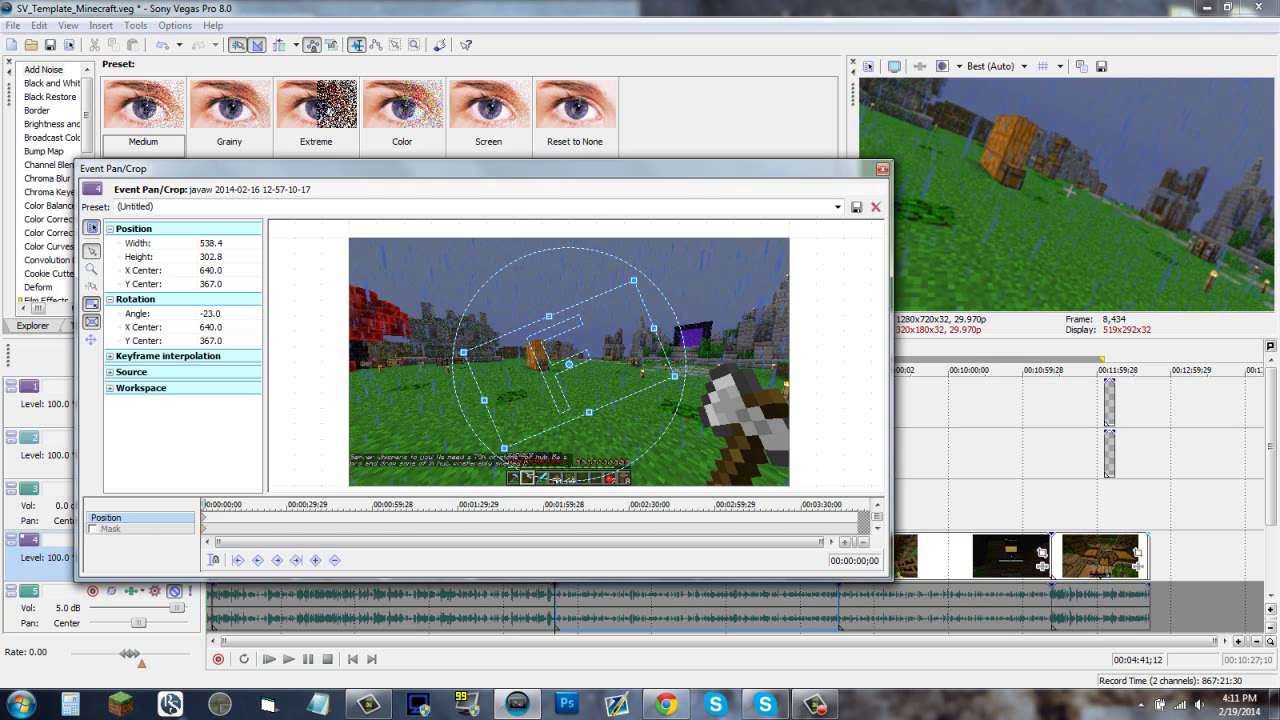
scroll(569, 363, "down", 5)
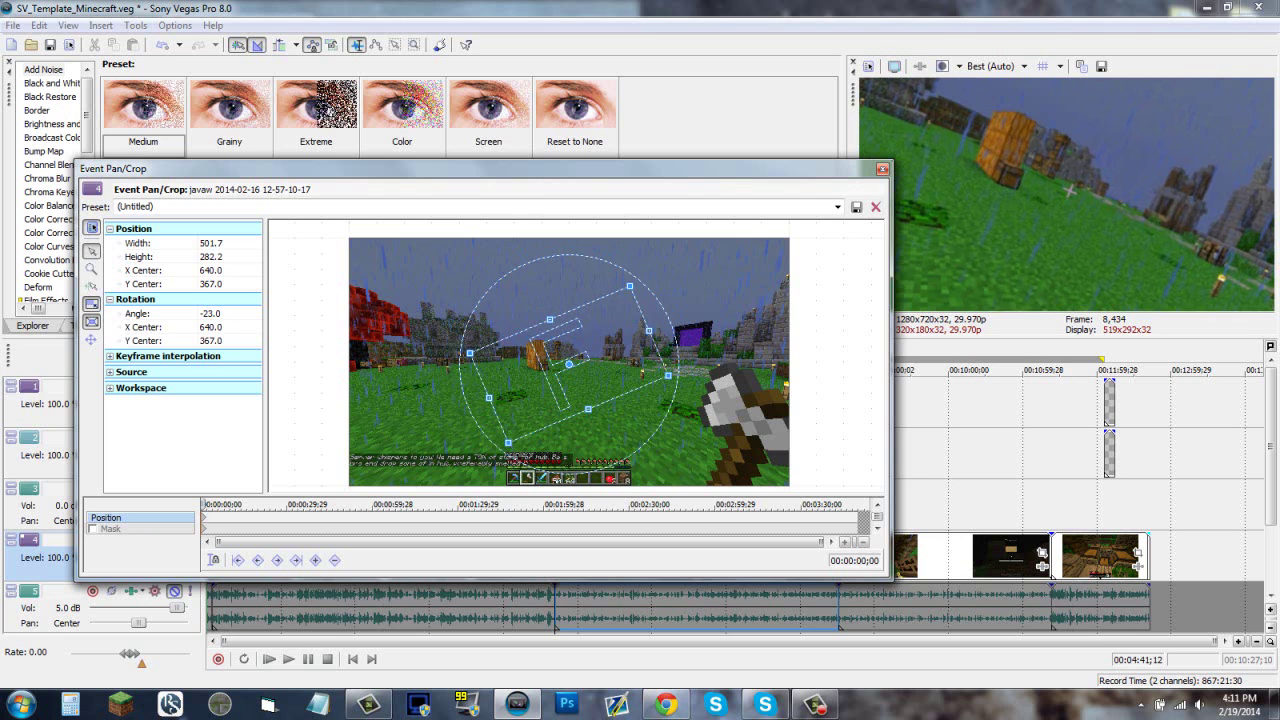
scroll(569, 363, "down", 1)
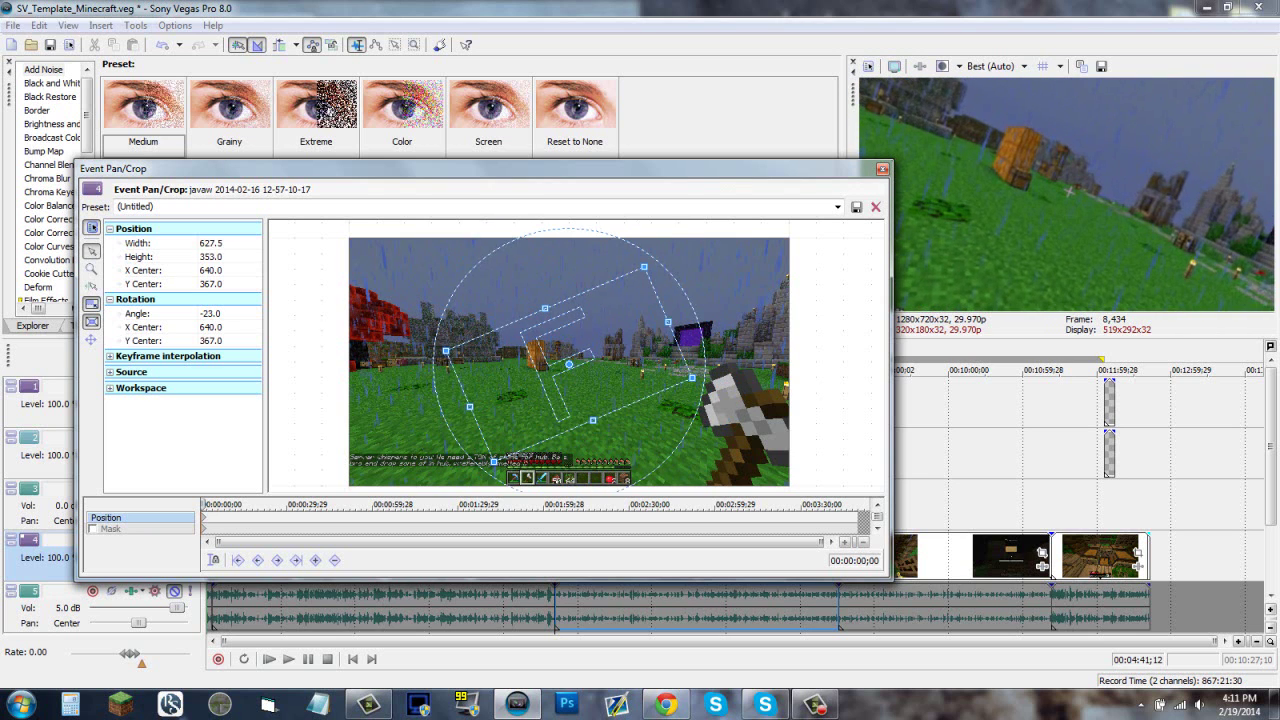
right_click(715, 306)
left_click(758, 314)
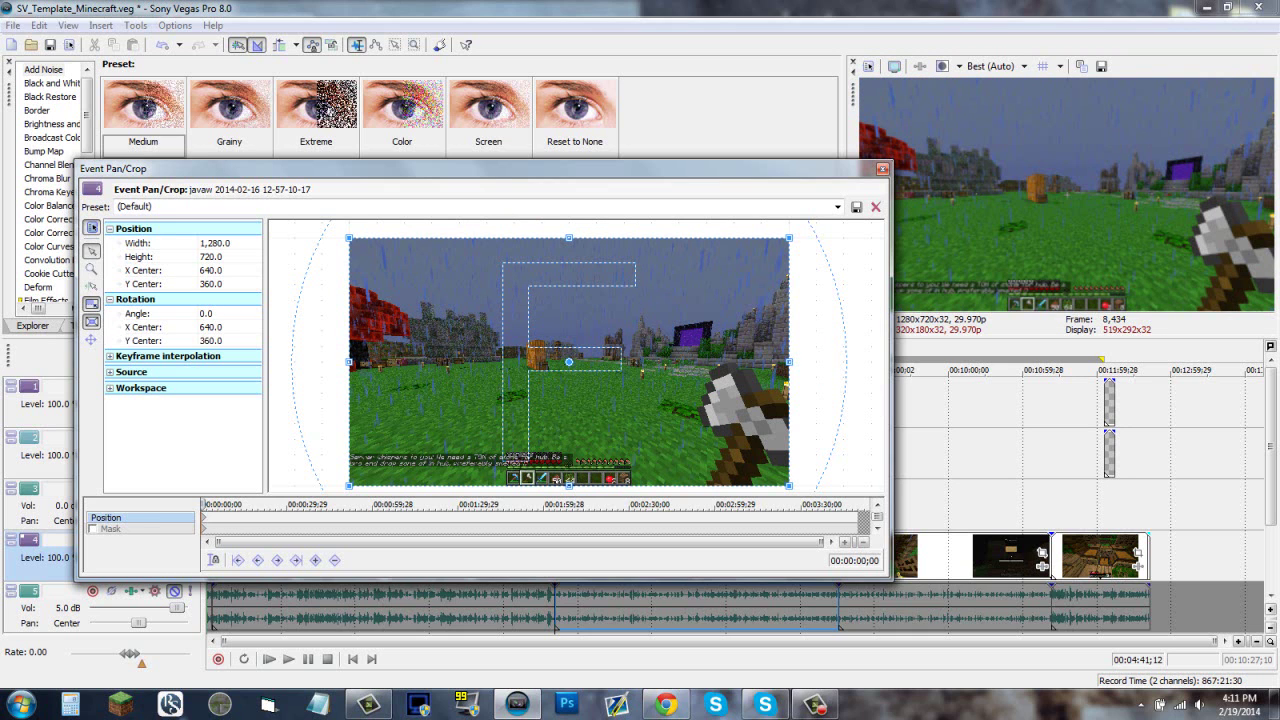
key("alt+F4")
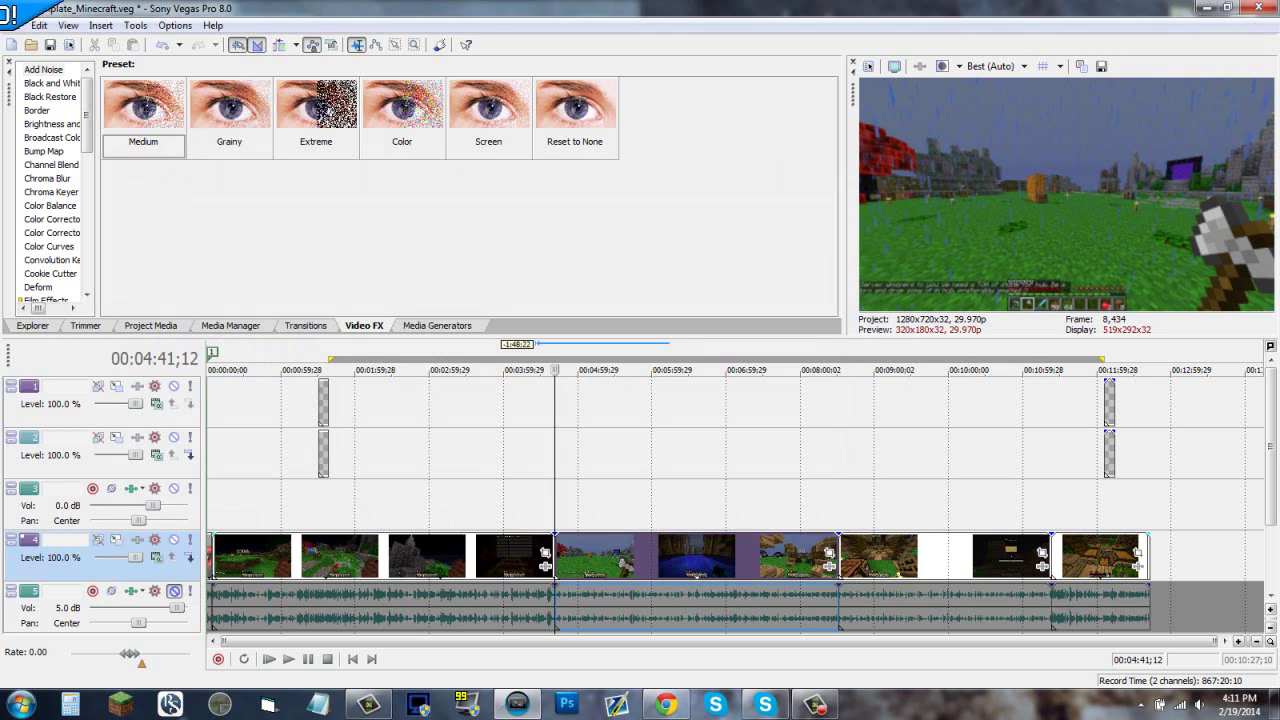